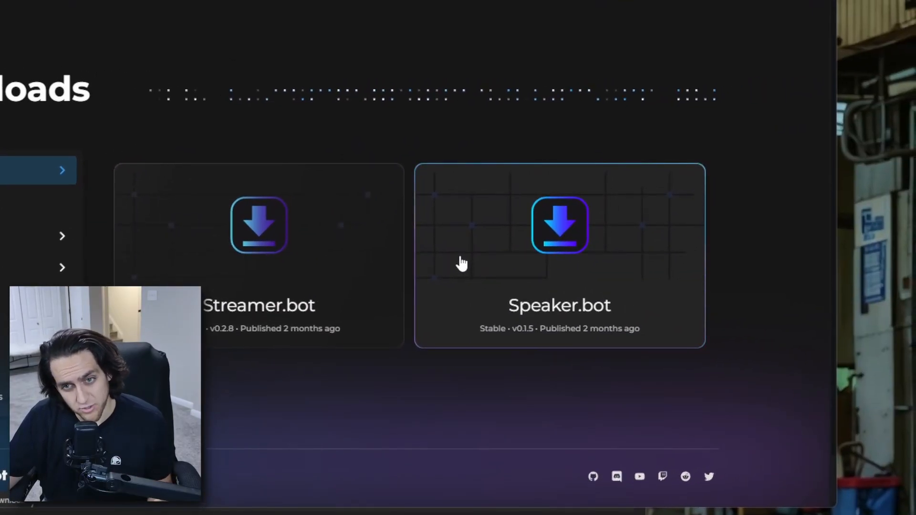
Switch to Streamer.bot and open the YouTube platform's account settings
{"action": "left_click", "coordinate": [114, 198]}
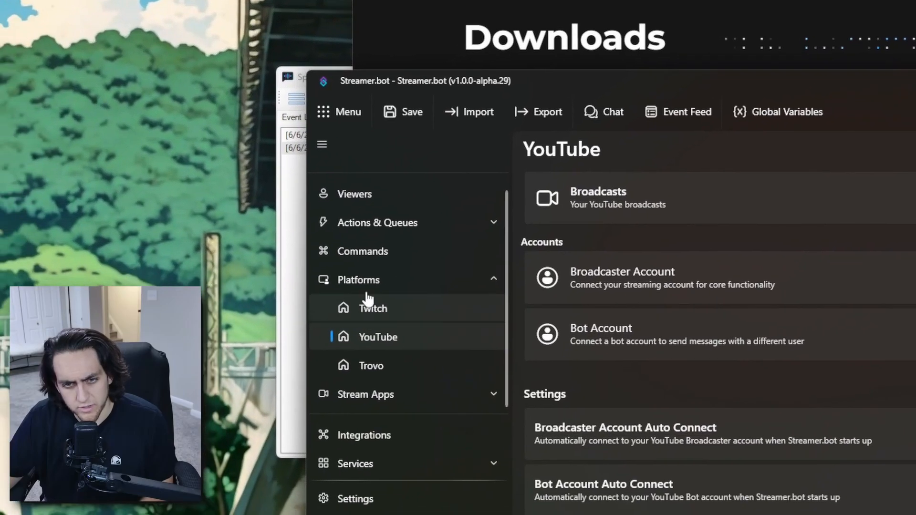
{"action": "left_click", "coordinate": [359, 281]}
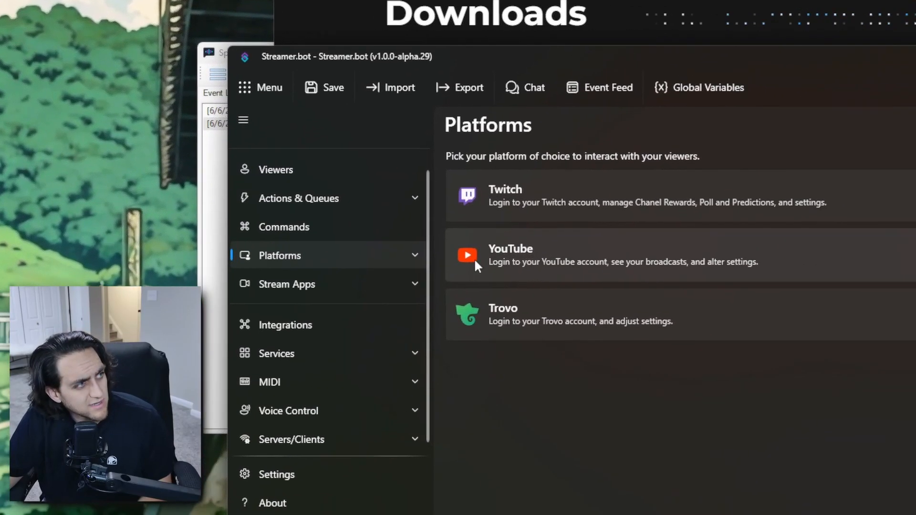
{"action": "left_click", "coordinate": [477, 258]}
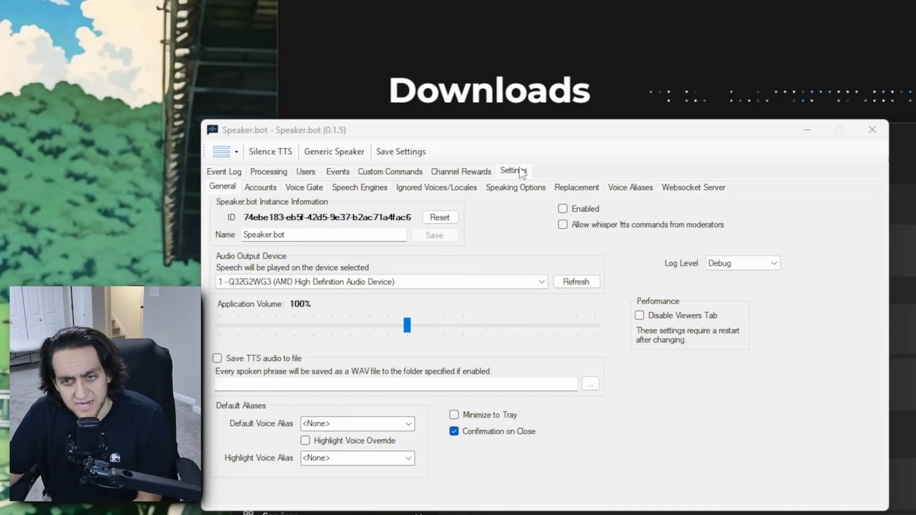
Switch to Speaker.bot and start its WebSocket server
{"action": "left_click", "coordinate": [704, 194]}
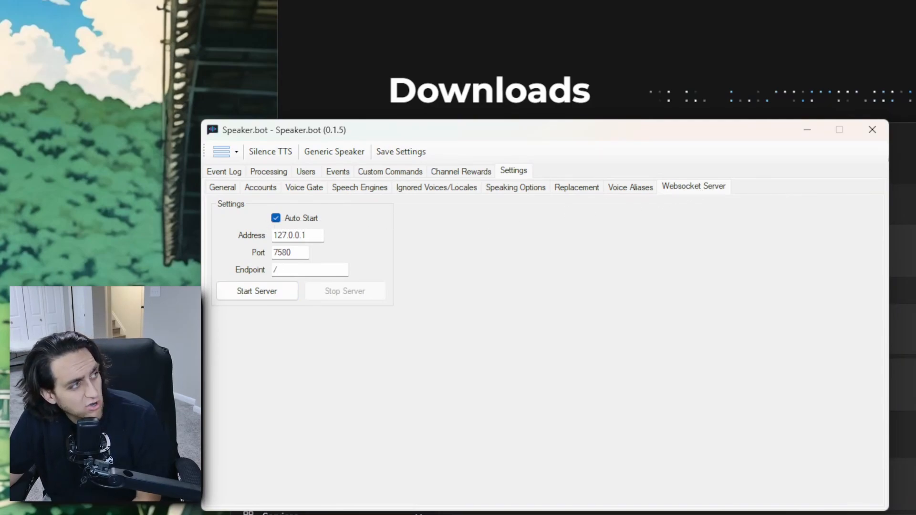
{"action": "left_click", "coordinate": [263, 292]}
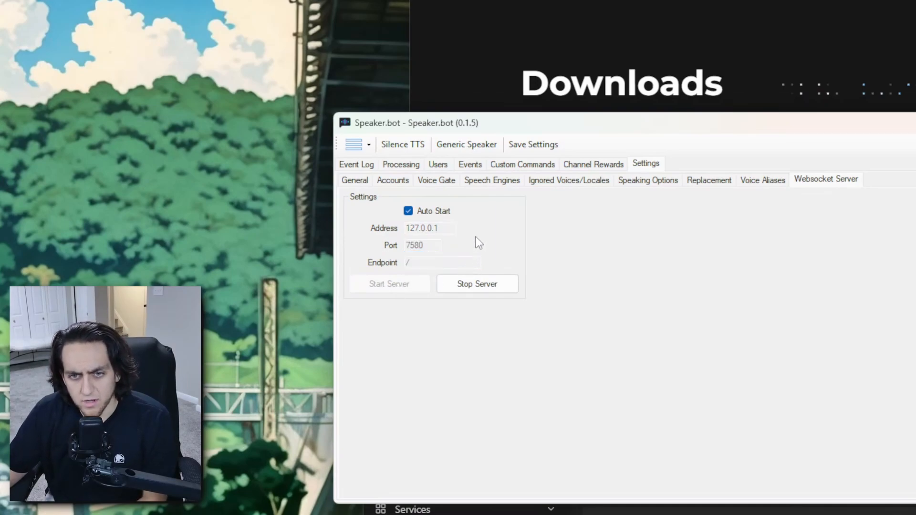
Add Sapi5 as a speech engine and look over the other available engines
{"action": "left_click", "coordinate": [479, 182]}
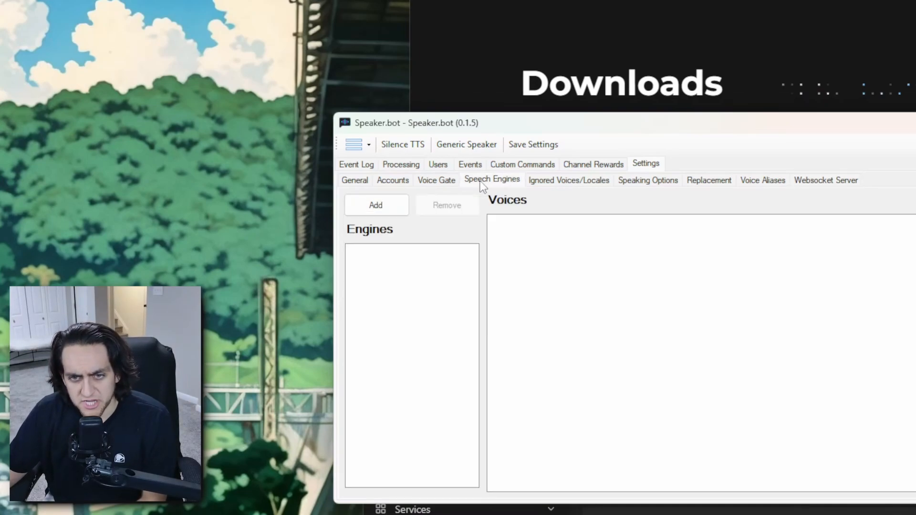
{"action": "left_click", "coordinate": [388, 208]}
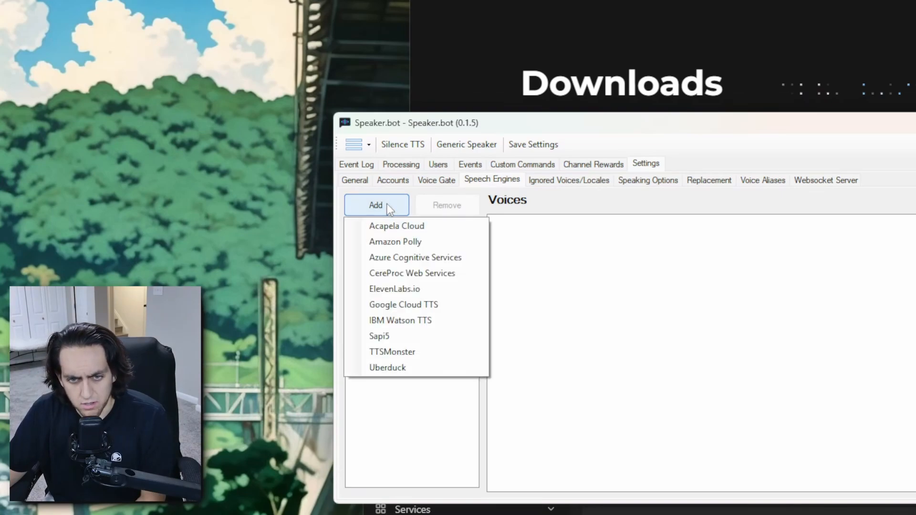
{"action": "left_click", "coordinate": [397, 336]}
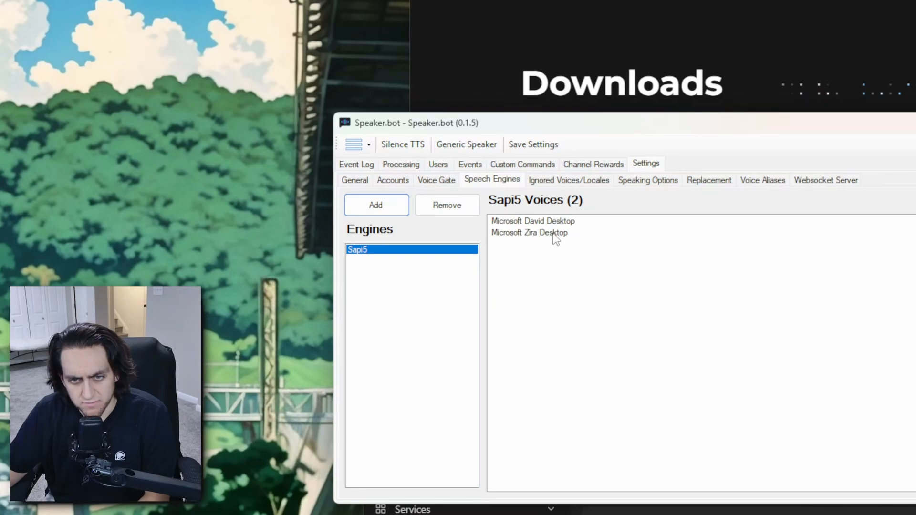
{"action": "left_click", "coordinate": [387, 212]}
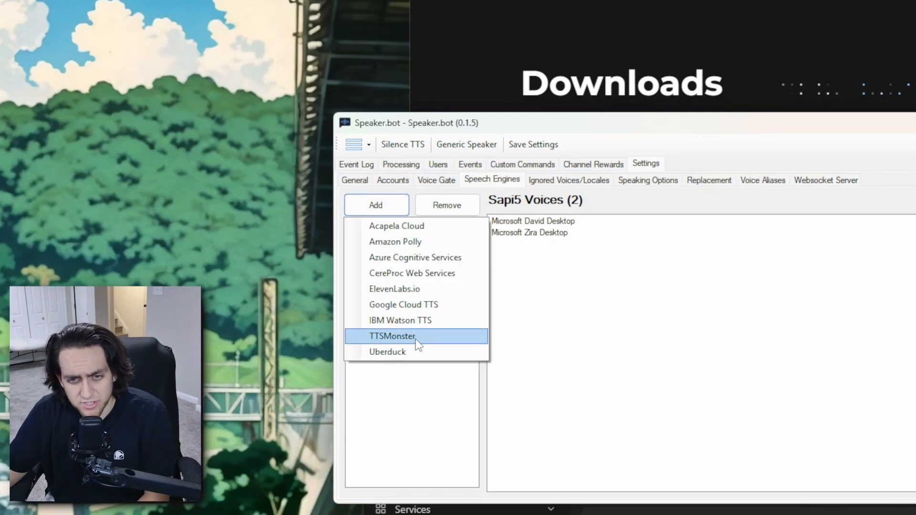
{"action": "left_click", "coordinate": [441, 306]}
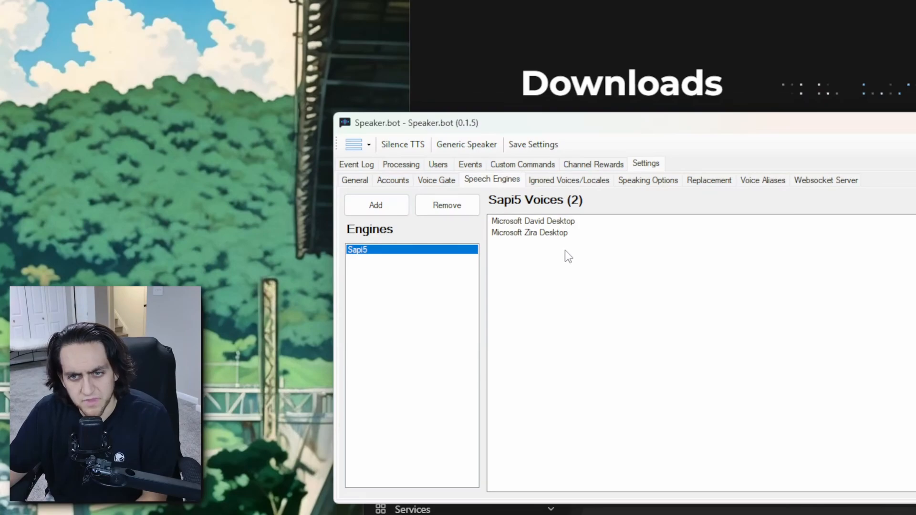
Create a voice alias named Default
{"action": "left_click", "coordinate": [766, 182]}
{"action": "left_click", "coordinate": [673, 197]}
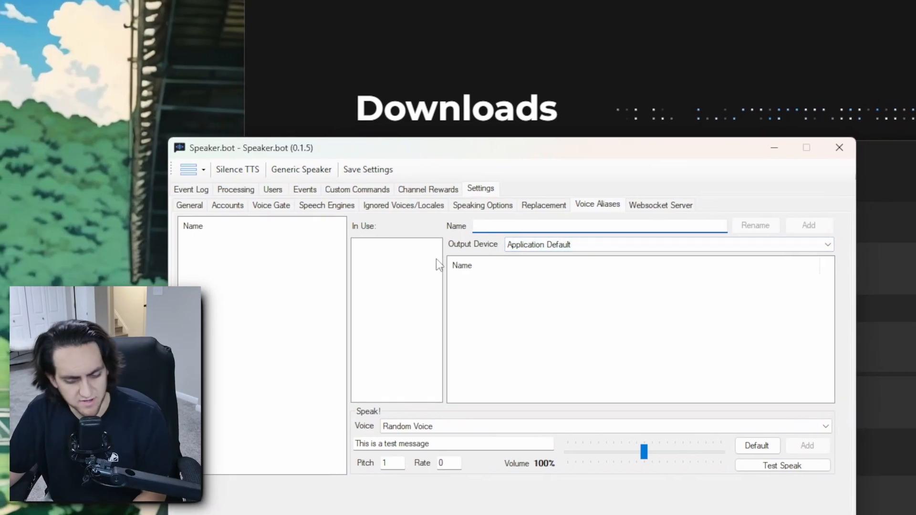
{"action": "type", "text": "Default"}
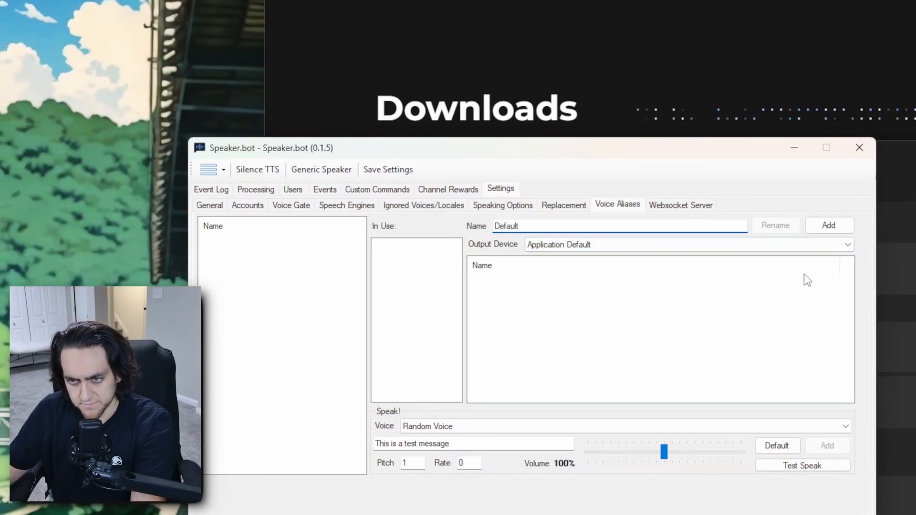
{"action": "left_click", "coordinate": [833, 228]}
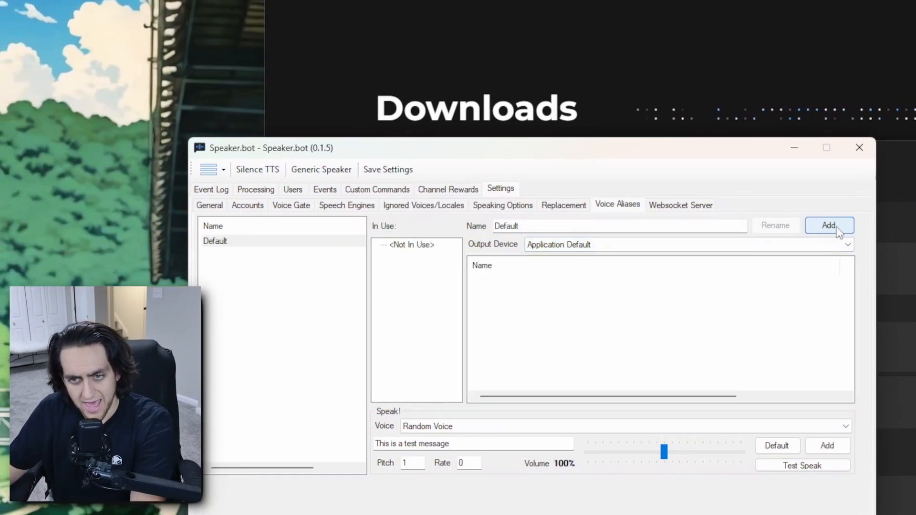
Add the Microsoft David Desktop (Sapi5) voice to the Default alias
{"action": "left_click", "coordinate": [241, 245]}
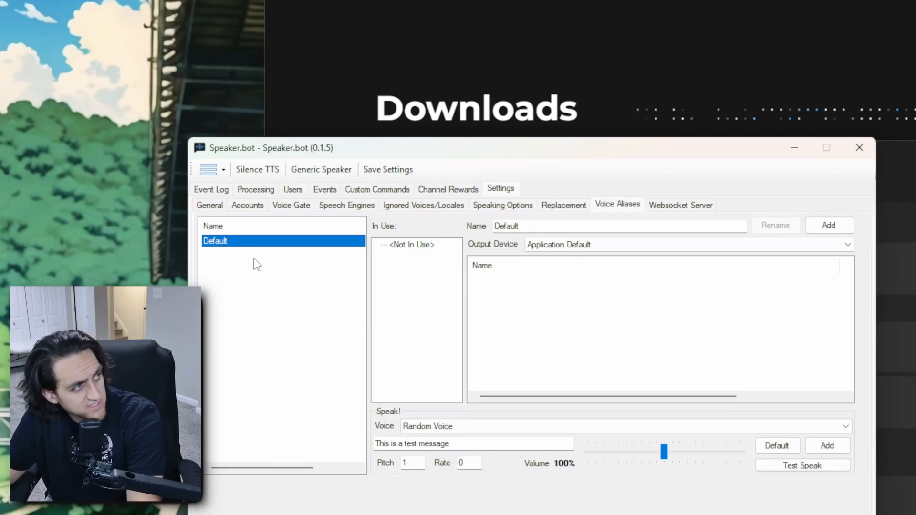
{"action": "left_click", "coordinate": [462, 423]}
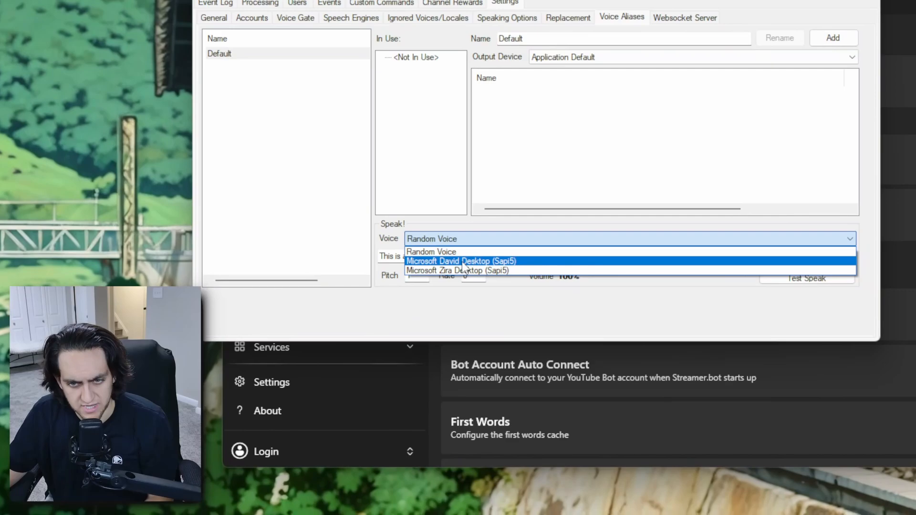
{"action": "left_click", "coordinate": [466, 280]}
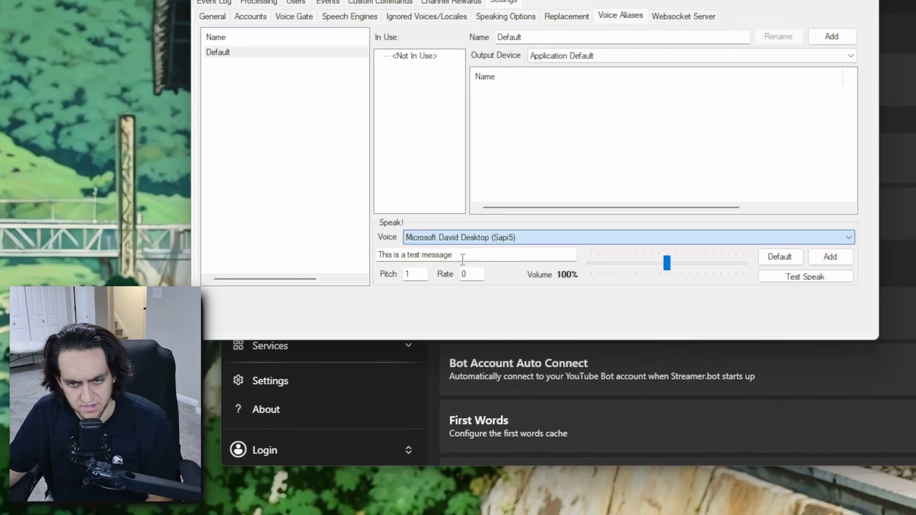
{"action": "left_click", "coordinate": [830, 257]}
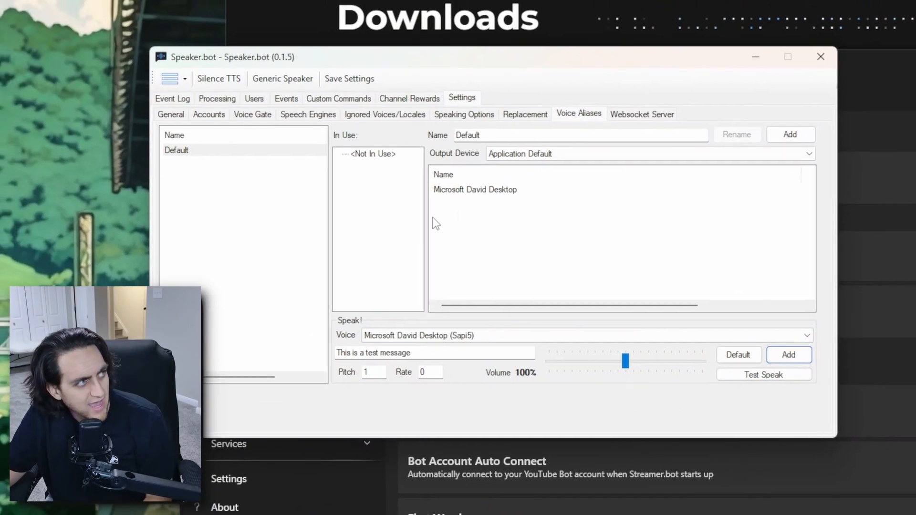
Check which voice is assigned to the Default alias
{"action": "left_click", "coordinate": [527, 93]}
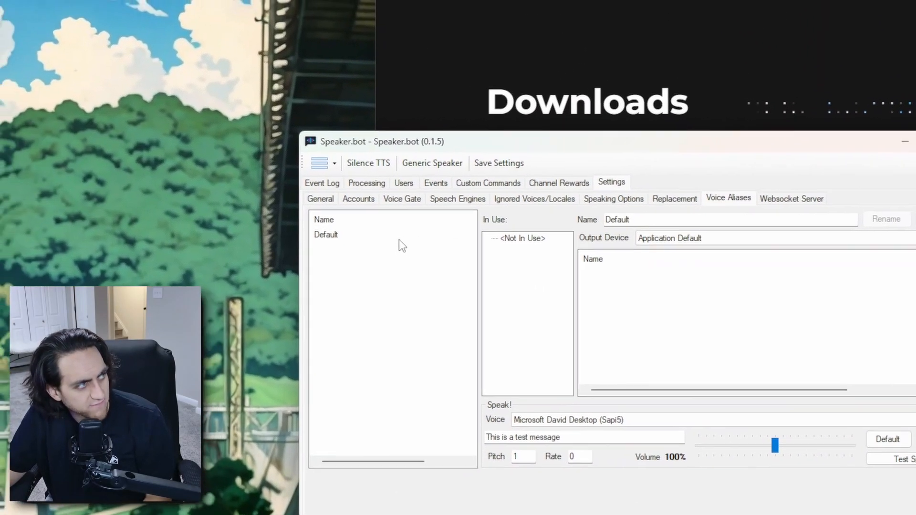
{"action": "left_click", "coordinate": [224, 185]}
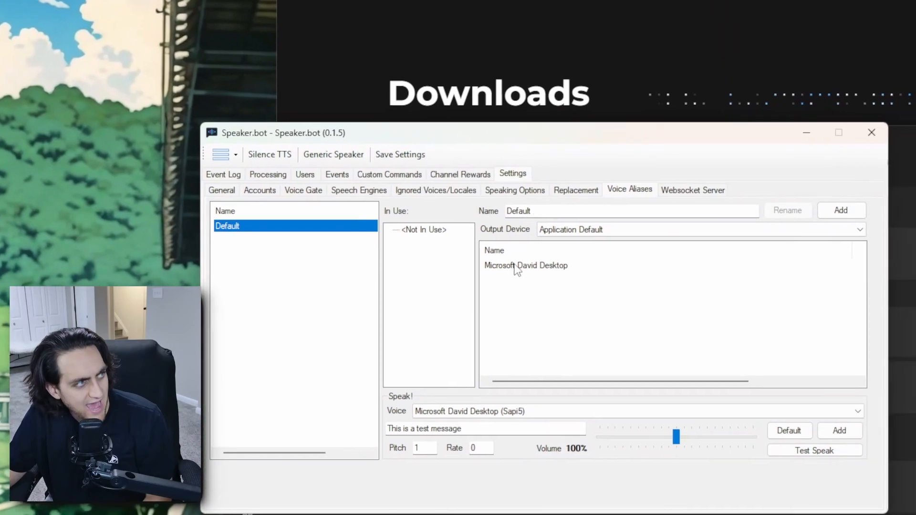
{"action": "left_click", "coordinate": [518, 267]}
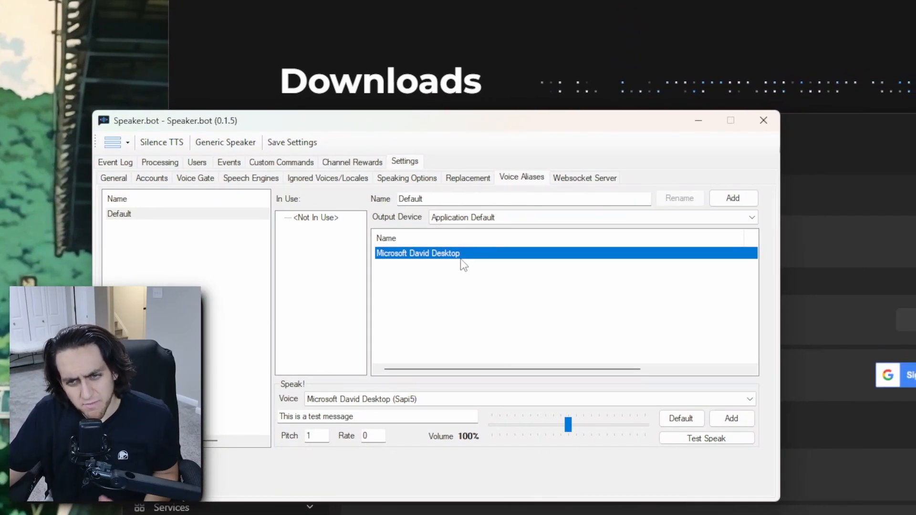
Set the audio output device to SpeakerBot (Elgato Wave:3) and test the alias voice with the sample message
{"action": "left_click", "coordinate": [118, 178]}
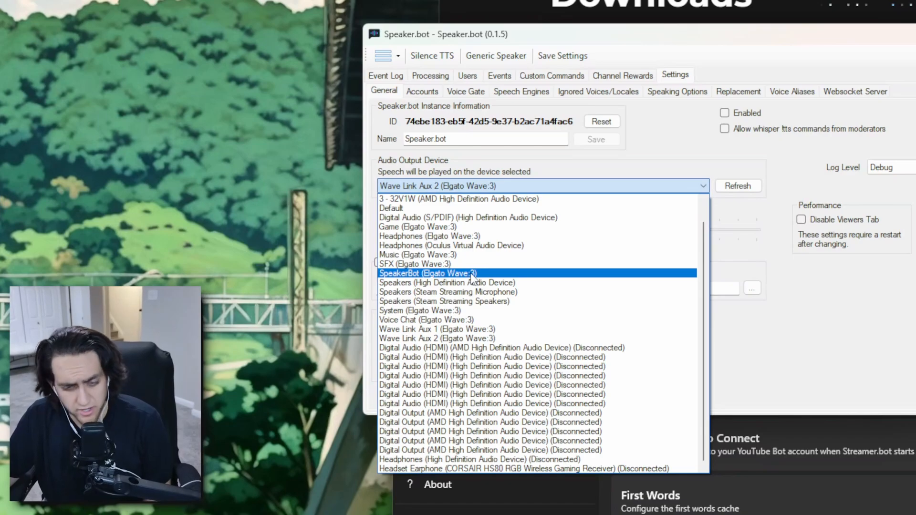
{"action": "left_click", "coordinate": [472, 274]}
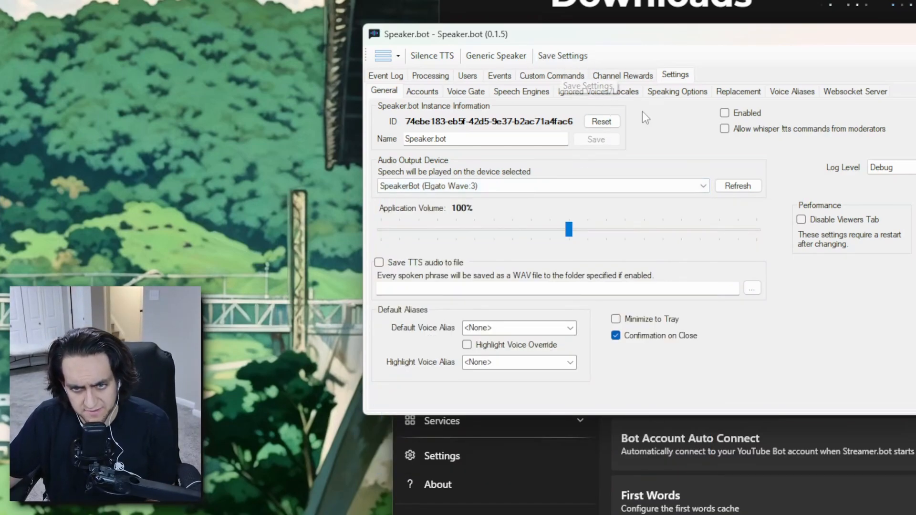
{"action": "left_click", "coordinate": [789, 92]}
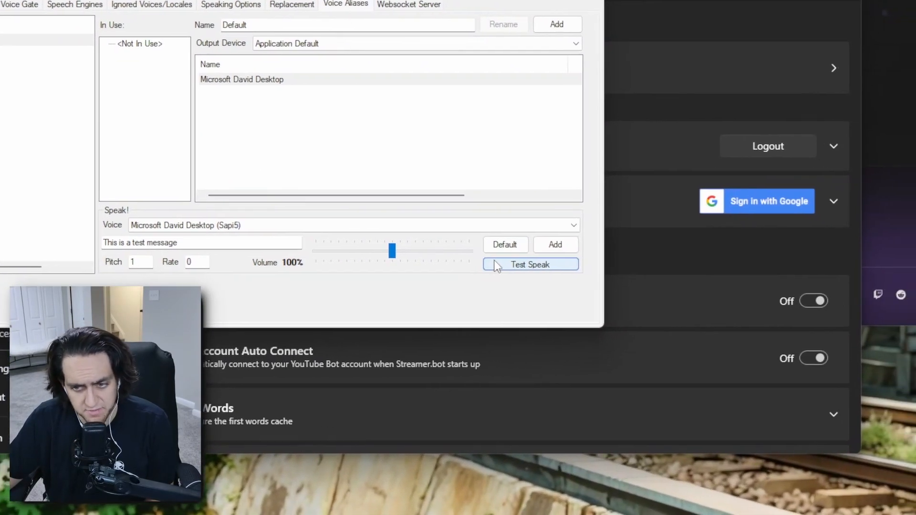
{"action": "left_click", "coordinate": [464, 259]}
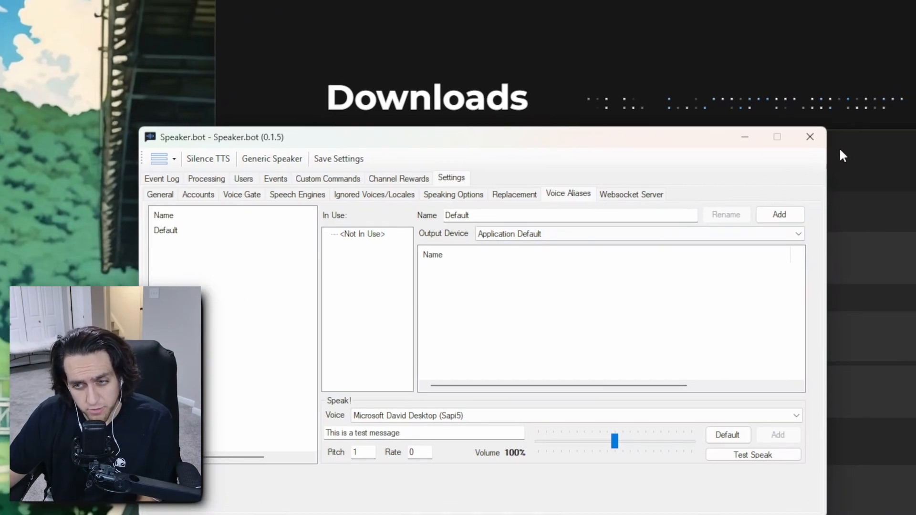
Switch to Streamer.bot and connect its Speaker.bot integration with Auto Connect and Auto Reconnect enabled
{"action": "left_click", "coordinate": [841, 150]}
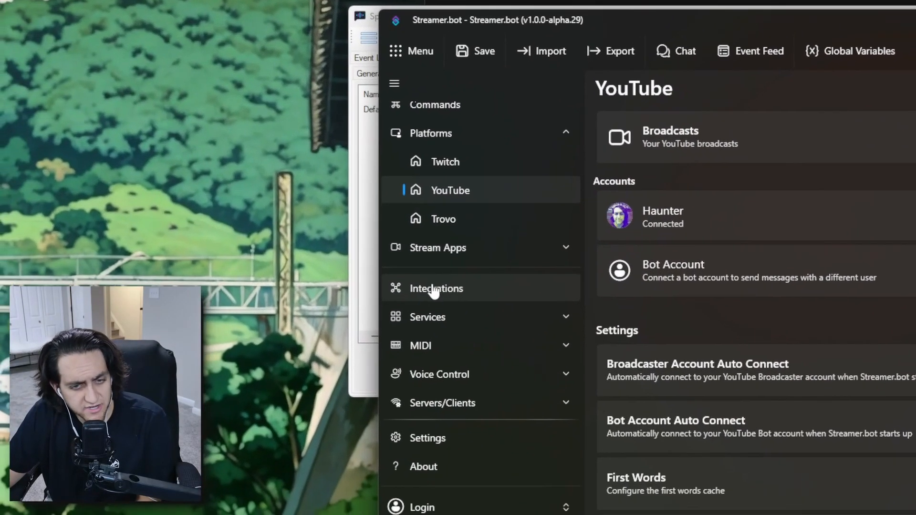
{"action": "left_click", "coordinate": [434, 289]}
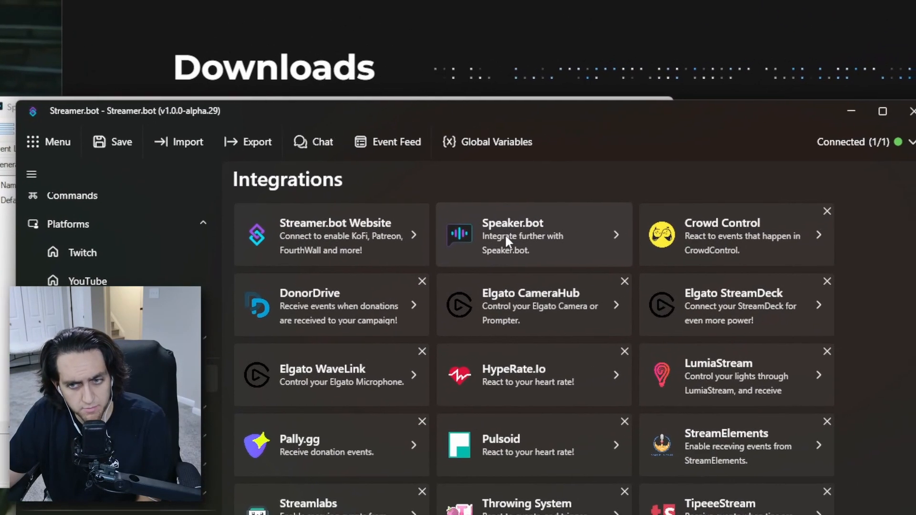
{"action": "left_click", "coordinate": [542, 237]}
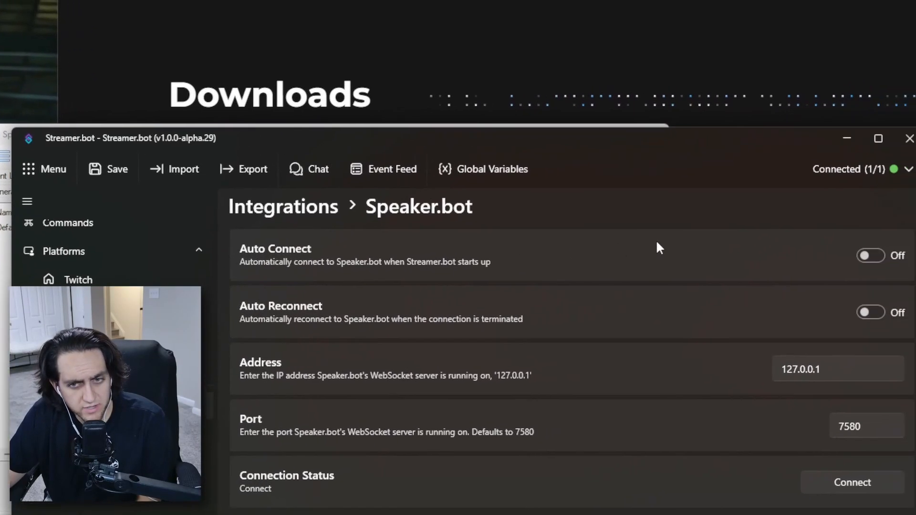
{"action": "left_click", "coordinate": [668, 258]}
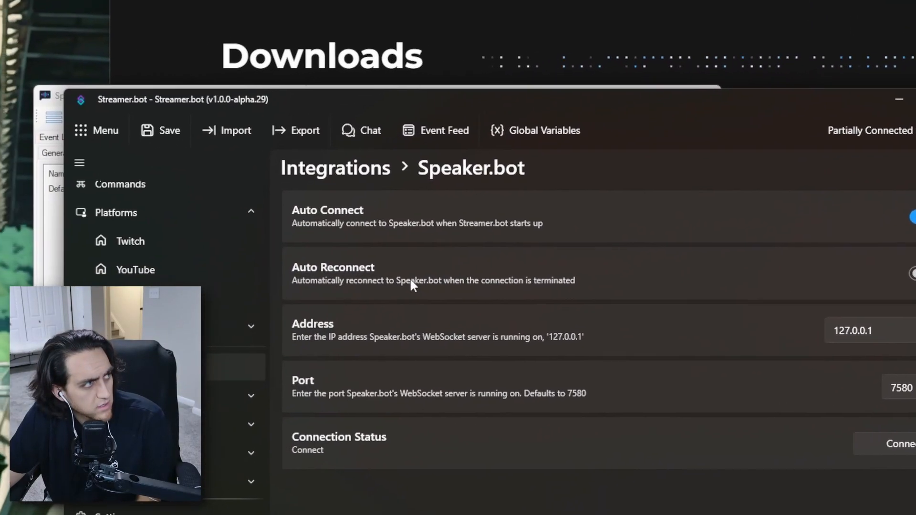
{"action": "left_click", "coordinate": [913, 273]}
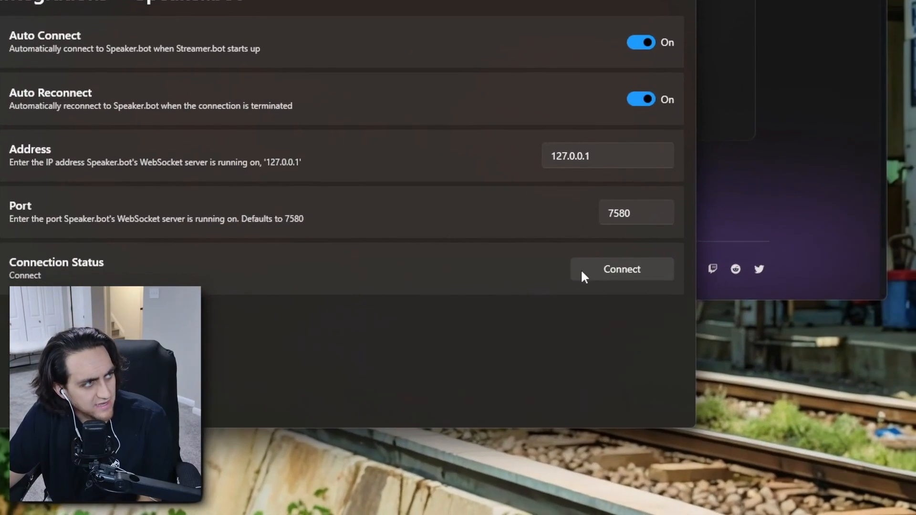
{"action": "left_click", "coordinate": [712, 294]}
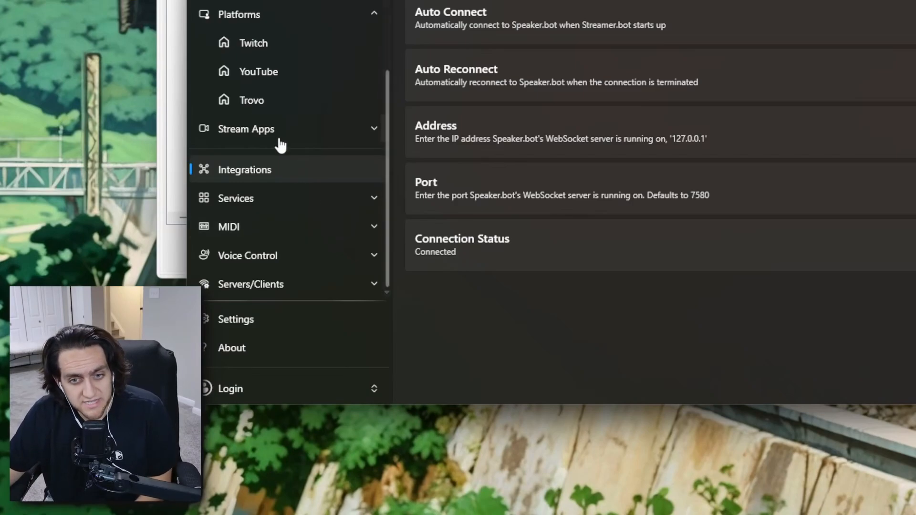
Create an action named TTS in the Actions list with the Default queue
{"action": "scroll", "coordinate": [281, 144], "scroll_direction": "up", "scroll_amount": 3}
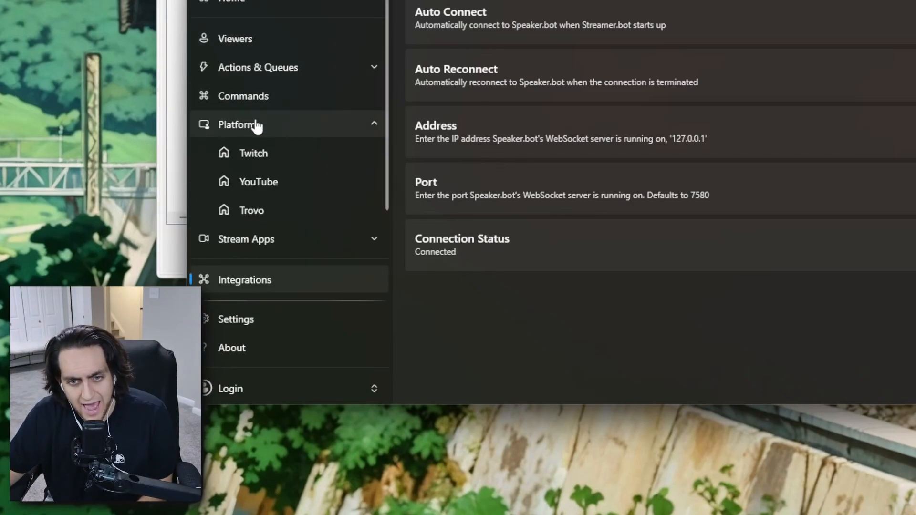
{"action": "left_click", "coordinate": [264, 75]}
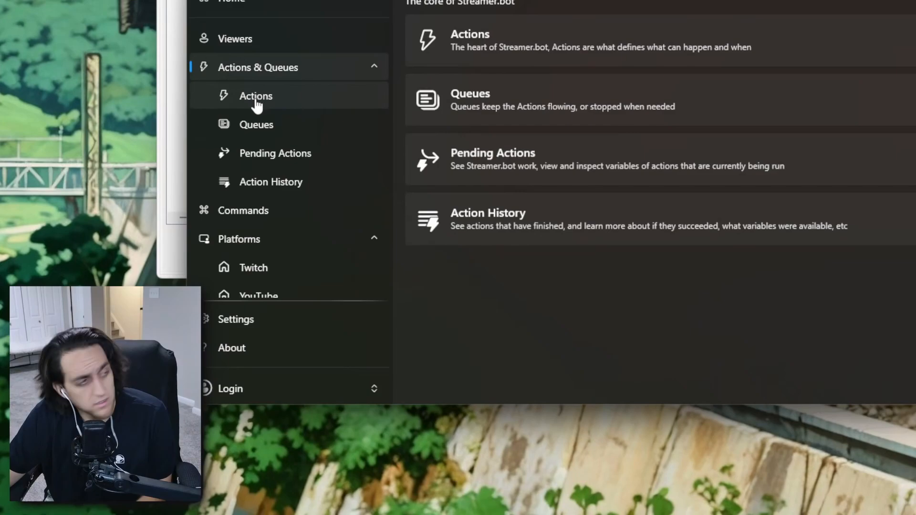
{"action": "left_click", "coordinate": [256, 100]}
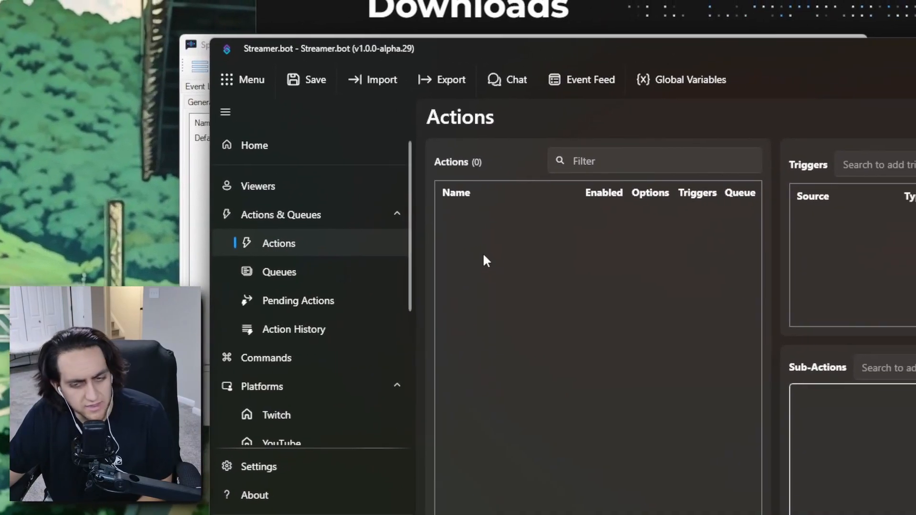
{"action": "right_click", "coordinate": [452, 92]}
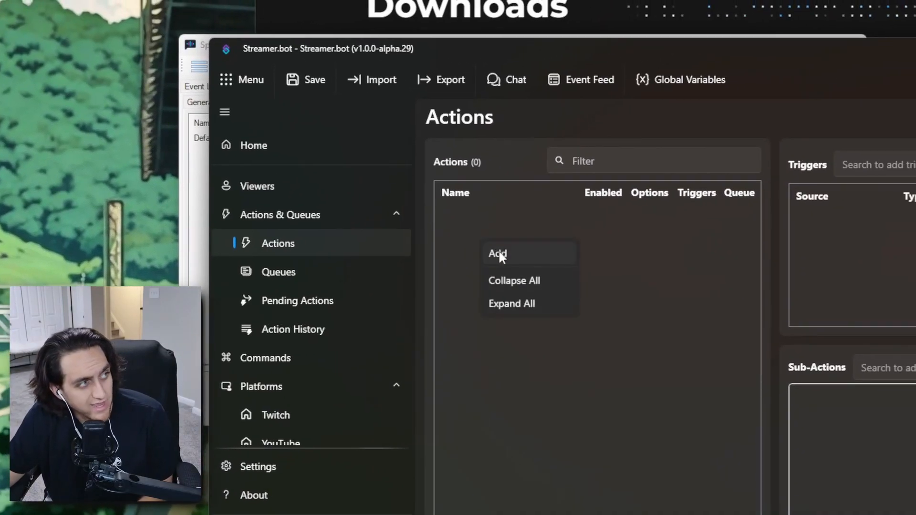
{"action": "left_click", "coordinate": [499, 253]}
{"action": "left_click", "coordinate": [652, 213]}
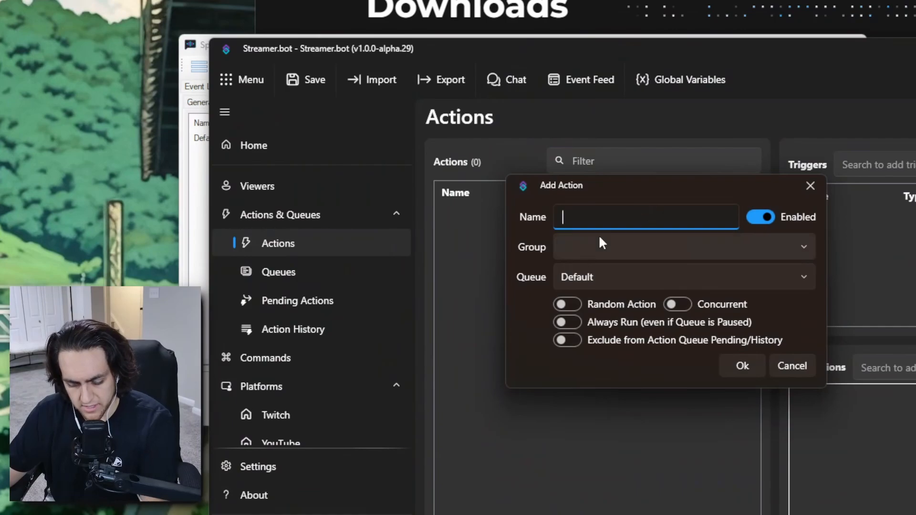
{"action": "type", "text": "TTS"}
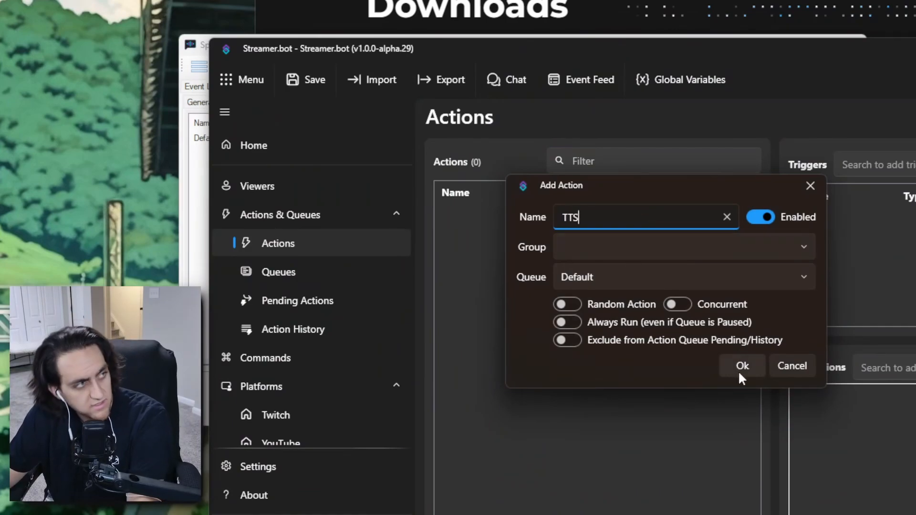
{"action": "left_click", "coordinate": [739, 367]}
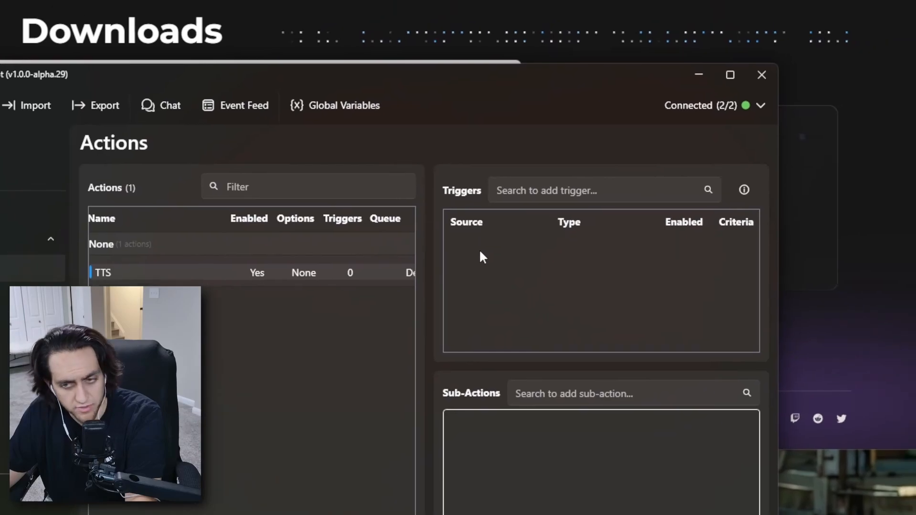
Add a YouTube chat Message trigger to the TTS action
{"action": "right_click", "coordinate": [479, 252]}
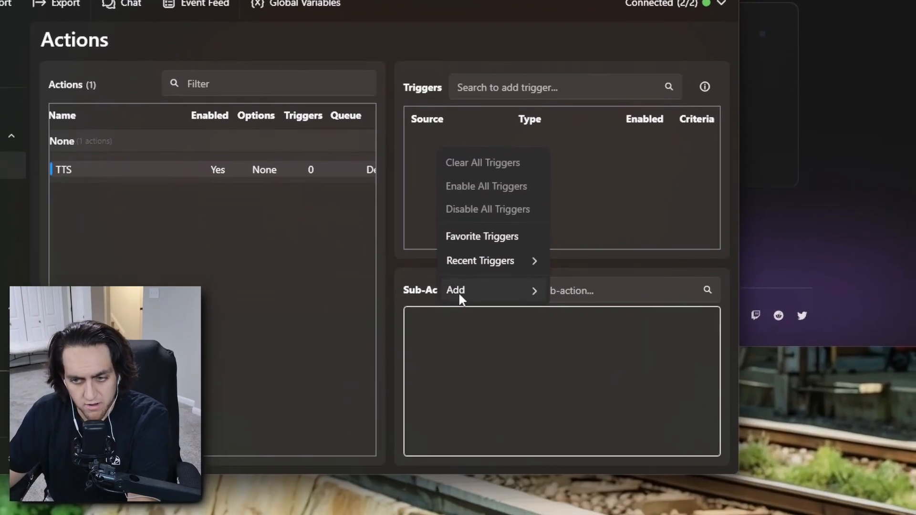
{"action": "mouse_move", "coordinate": [459, 291]}
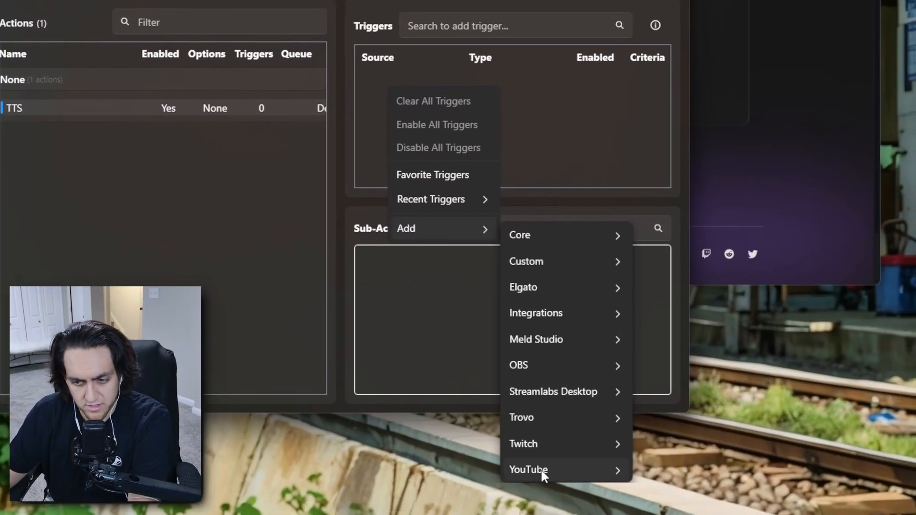
{"action": "mouse_move", "coordinate": [635, 501]}
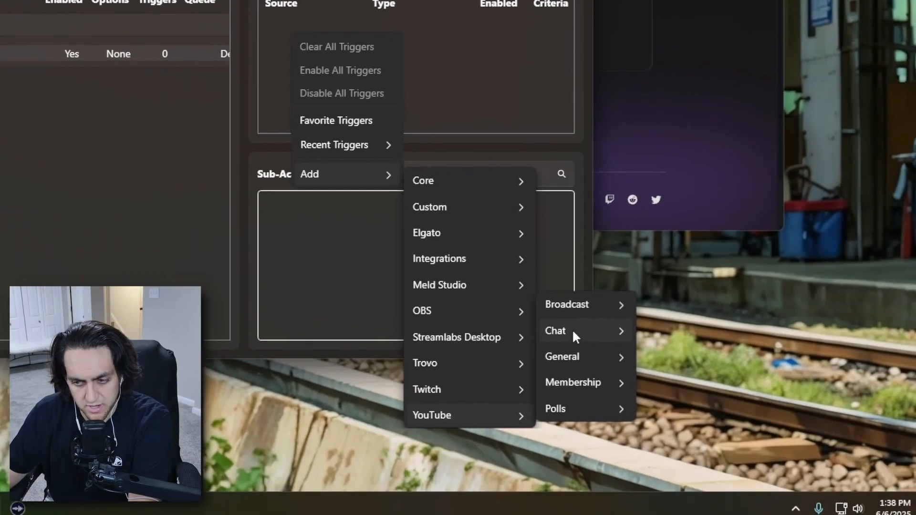
{"action": "mouse_move", "coordinate": [736, 424]}
{"action": "left_click", "coordinate": [646, 352]}
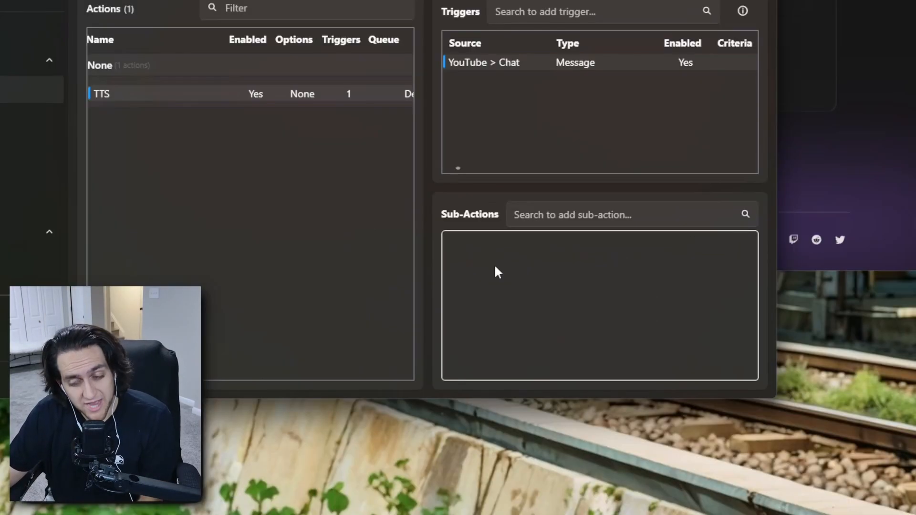
Add a Speaker.bot Speak sub-action to TTS with voice alias Default and message %message%, testing it before confirming
{"action": "right_click", "coordinate": [457, 245]}
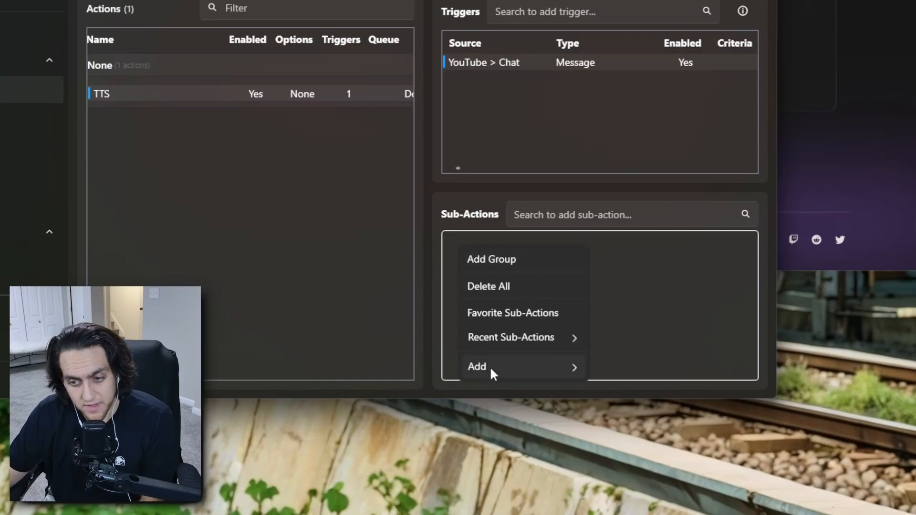
{"action": "mouse_move", "coordinate": [660, 234]}
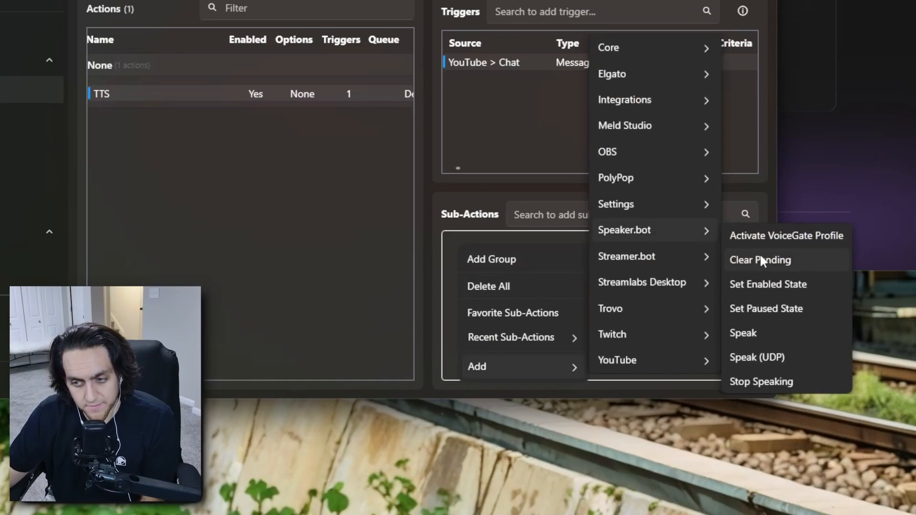
{"action": "left_click", "coordinate": [773, 330]}
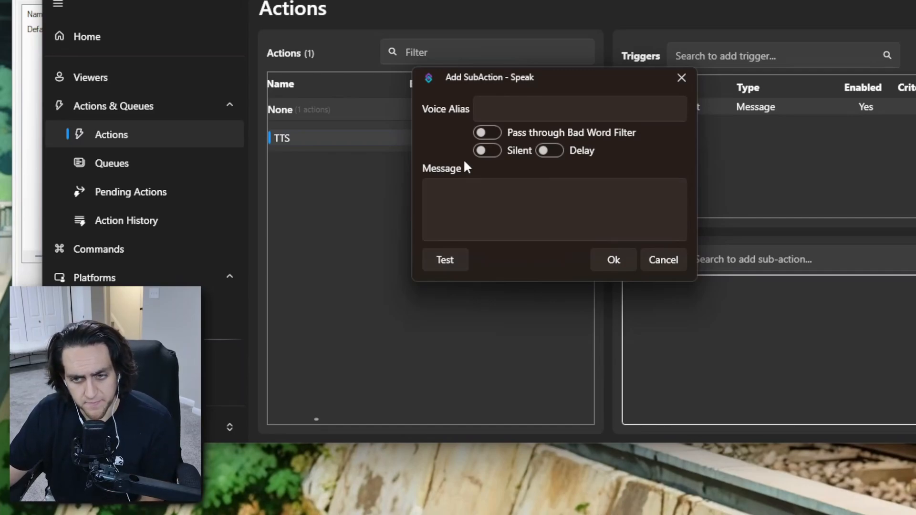
{"action": "left_click", "coordinate": [515, 102]}
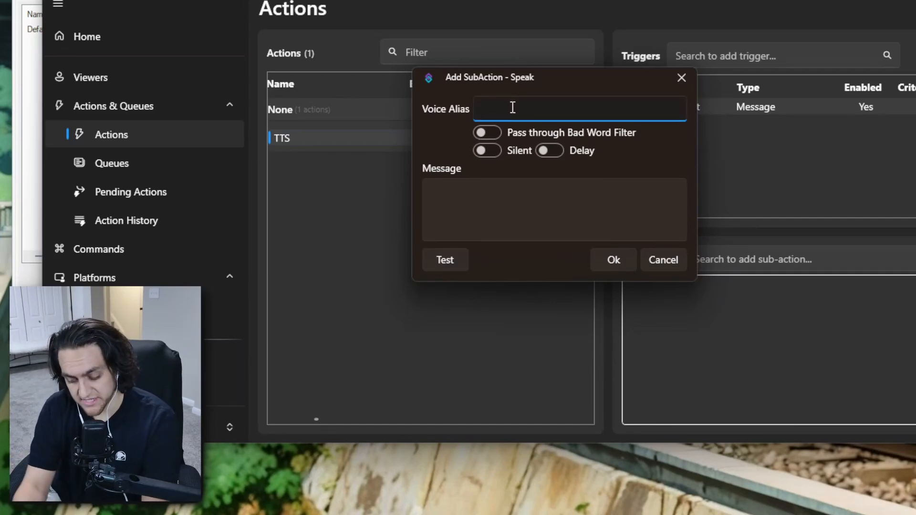
{"action": "type", "text": "Default"}
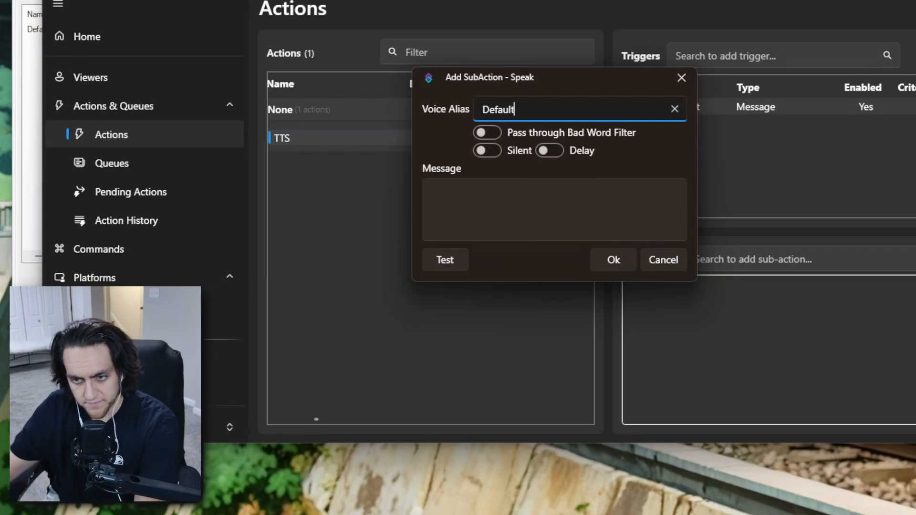
{"action": "left_click", "coordinate": [457, 196]}
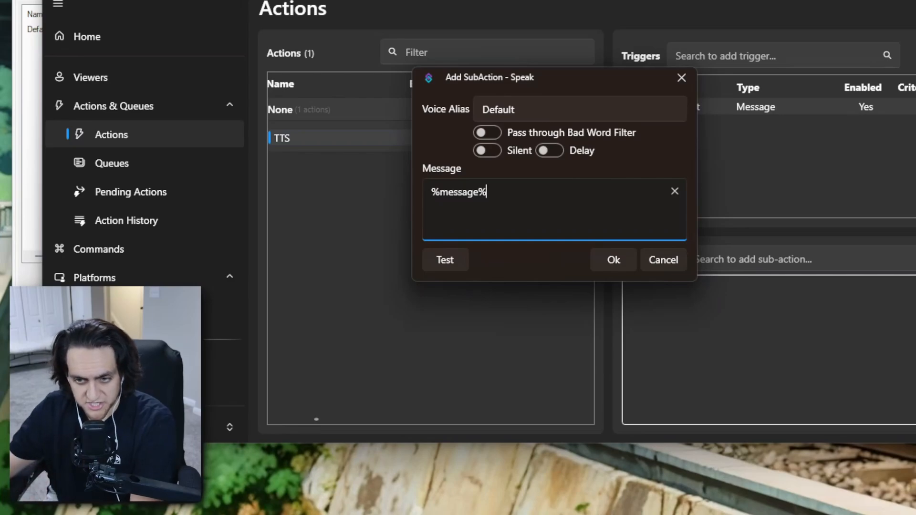
{"action": "left_click", "coordinate": [451, 260]}
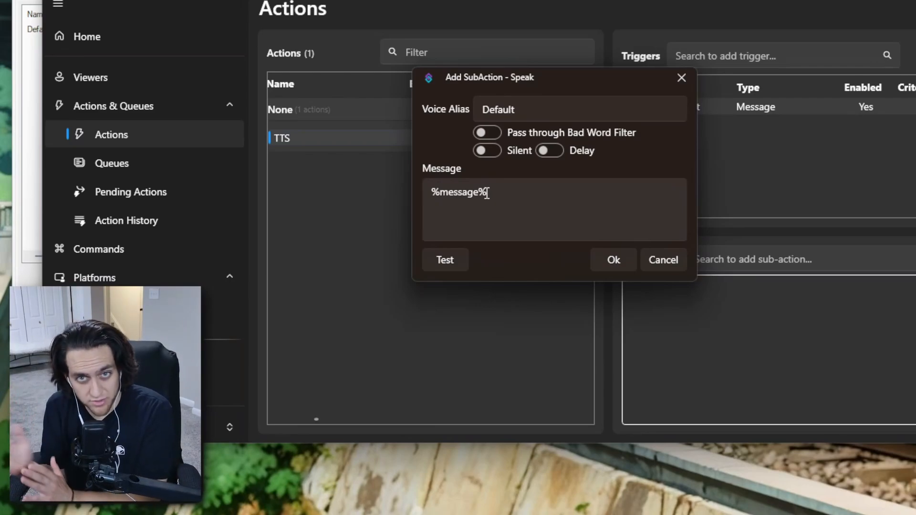
{"action": "left_click", "coordinate": [612, 266]}
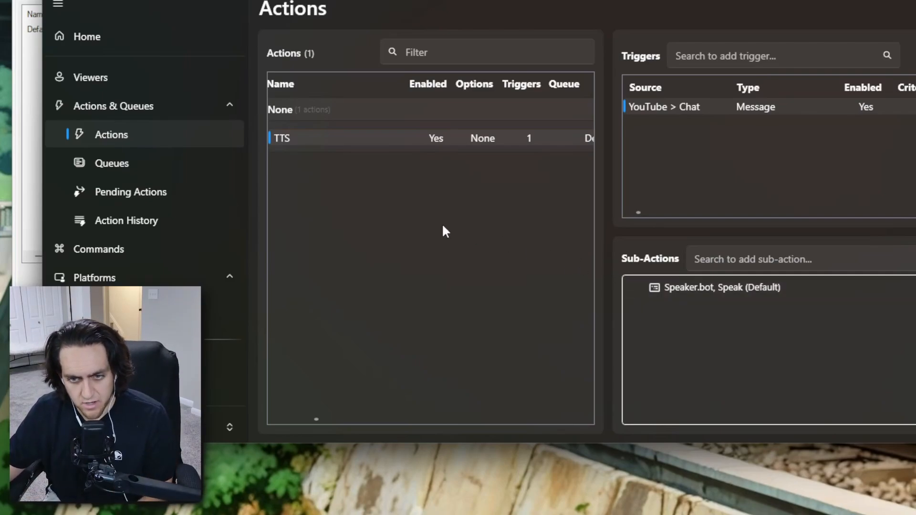
Create a second action named TTS Command with the Default queue
{"action": "right_click", "coordinate": [285, 161]}
{"action": "left_click", "coordinate": [316, 175]}
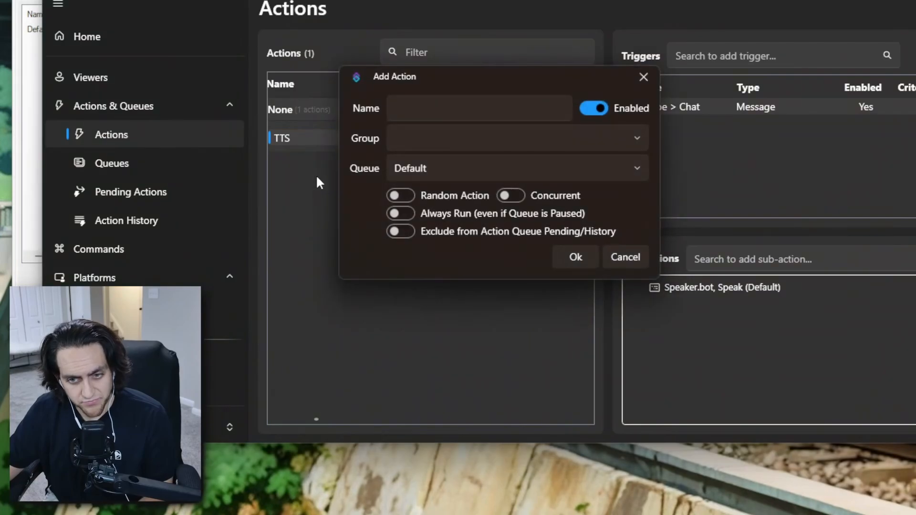
{"action": "left_click", "coordinate": [435, 112]}
{"action": "type", "text": "TTS Command"}
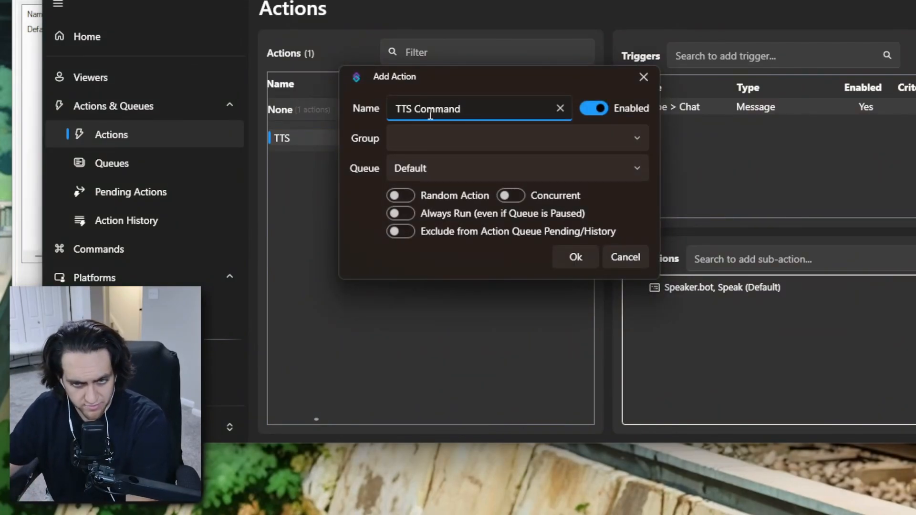
{"action": "left_click", "coordinate": [575, 256]}
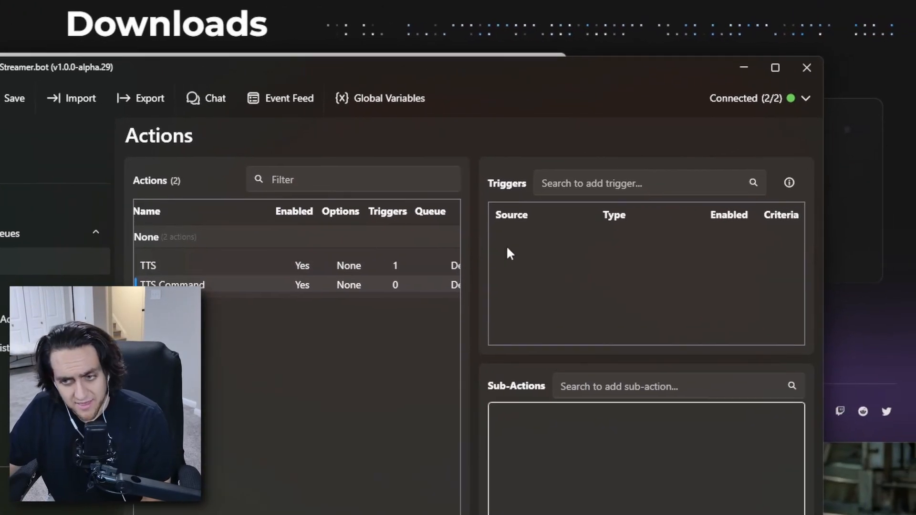
Start adding a Core Command Triggered trigger to the TTS Command action
{"action": "right_click", "coordinate": [516, 241]}
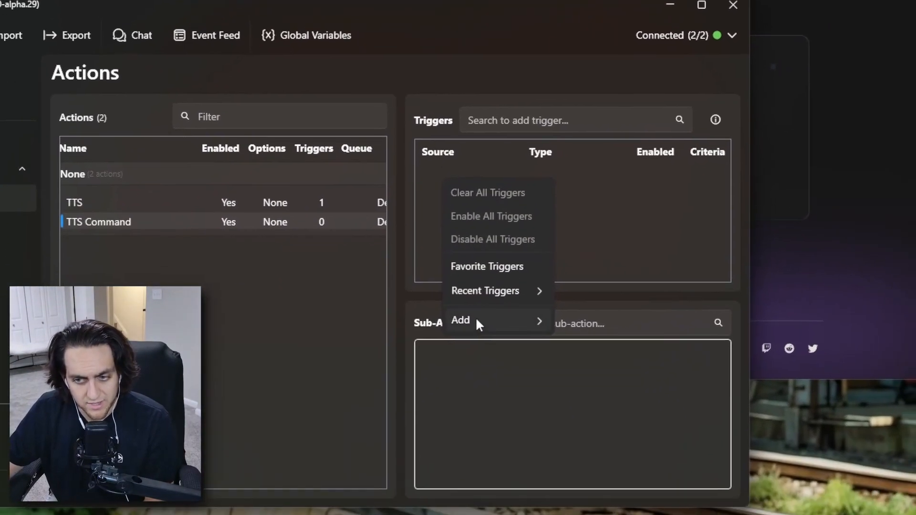
{"action": "mouse_move", "coordinate": [477, 322]}
{"action": "mouse_move", "coordinate": [584, 329]}
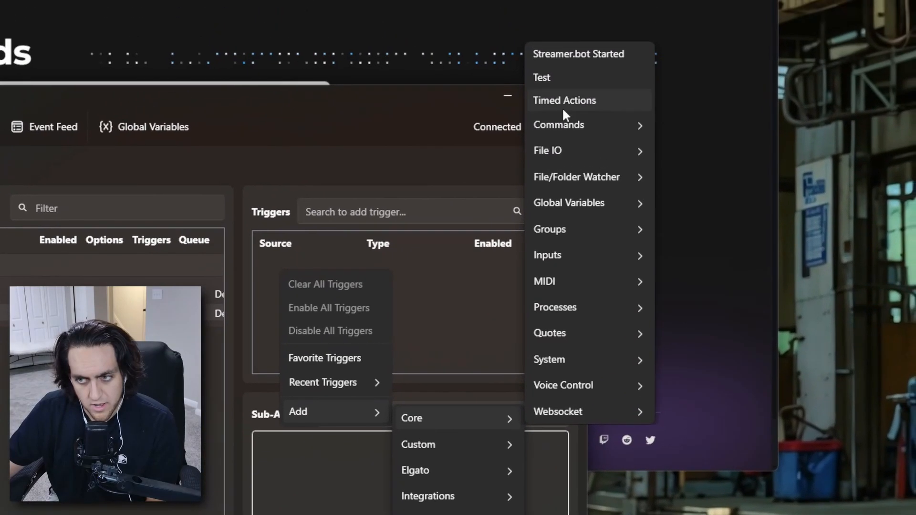
{"action": "mouse_move", "coordinate": [668, 0]}
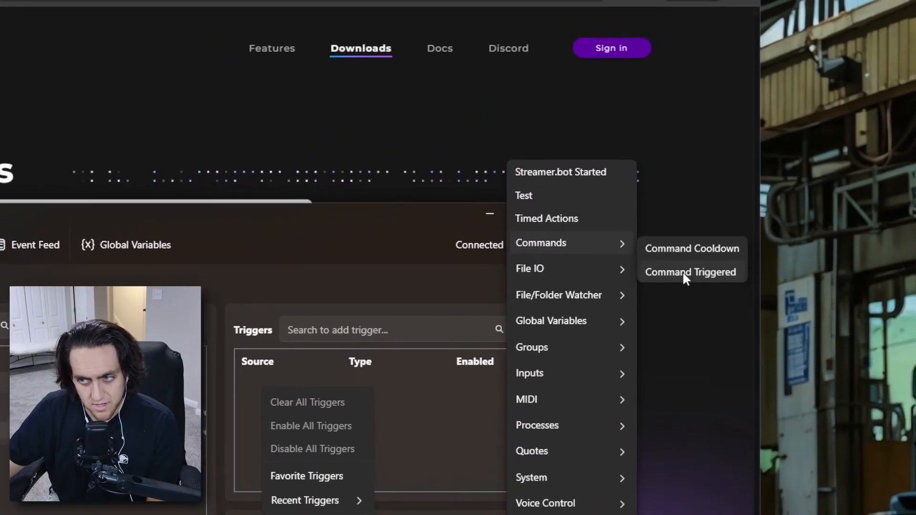
{"action": "left_click", "coordinate": [683, 271]}
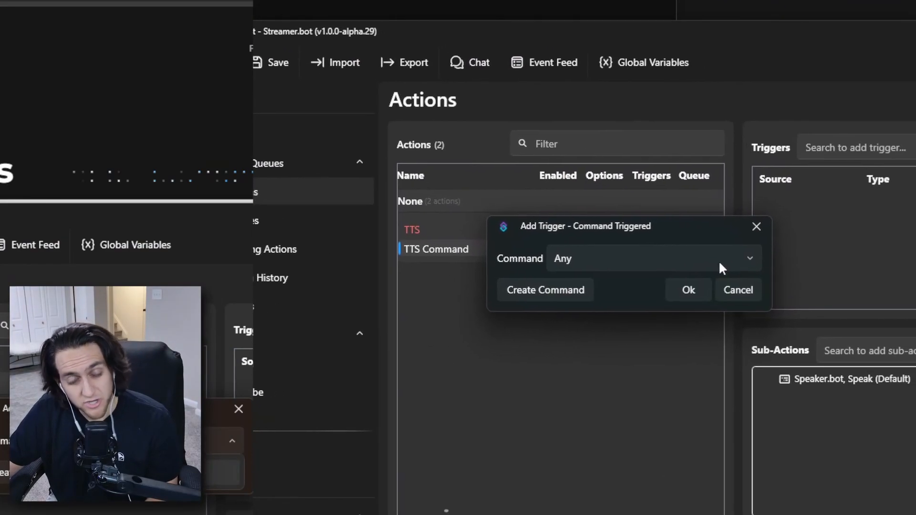
{"action": "left_click", "coordinate": [718, 260]}
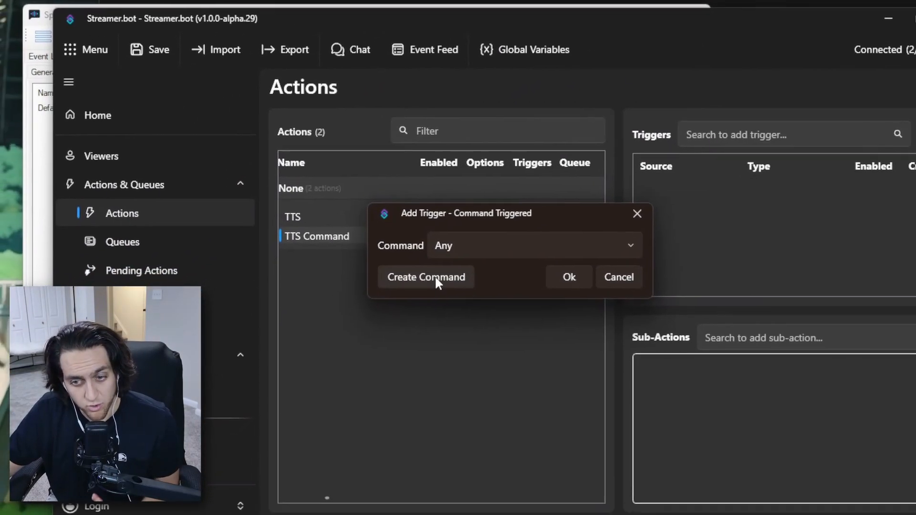
Create a new command named TTS for the trigger, with !tts and !say as its command prefixes on separate lines
{"action": "left_click", "coordinate": [455, 258]}
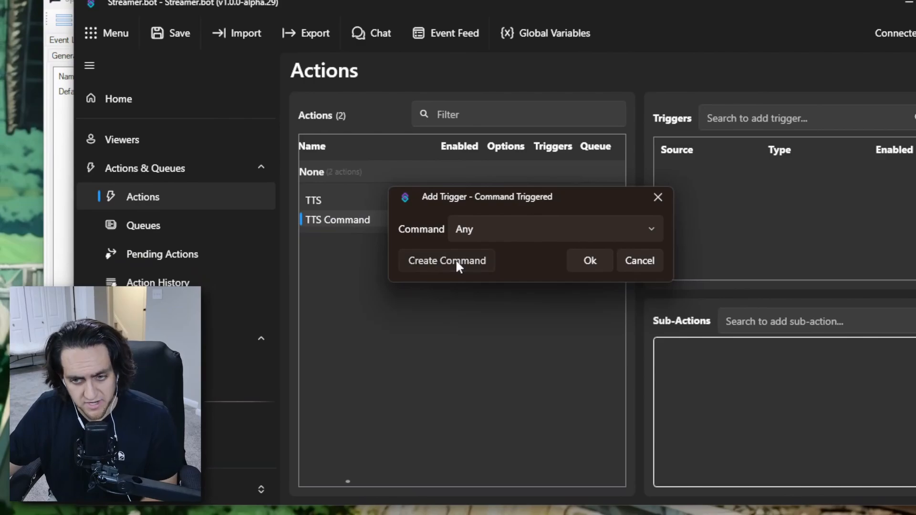
{"action": "left_click", "coordinate": [325, 73]}
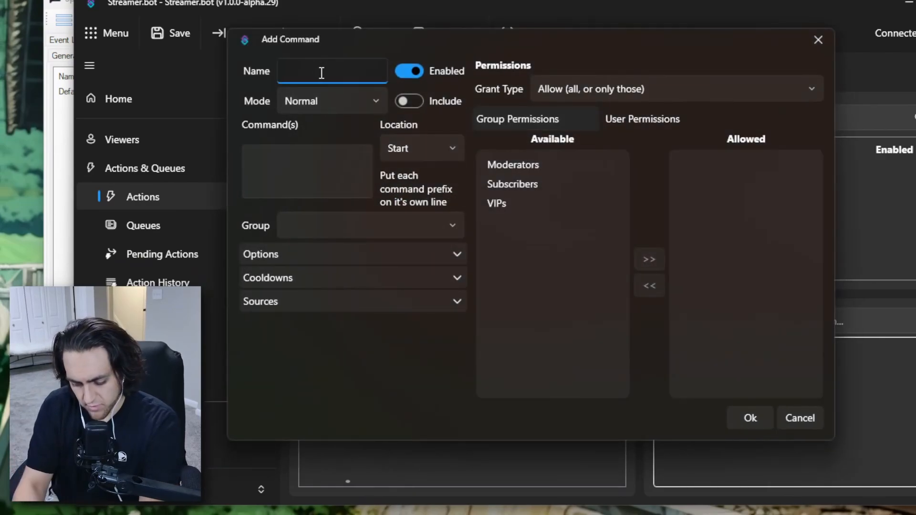
{"action": "type", "text": "TTS"}
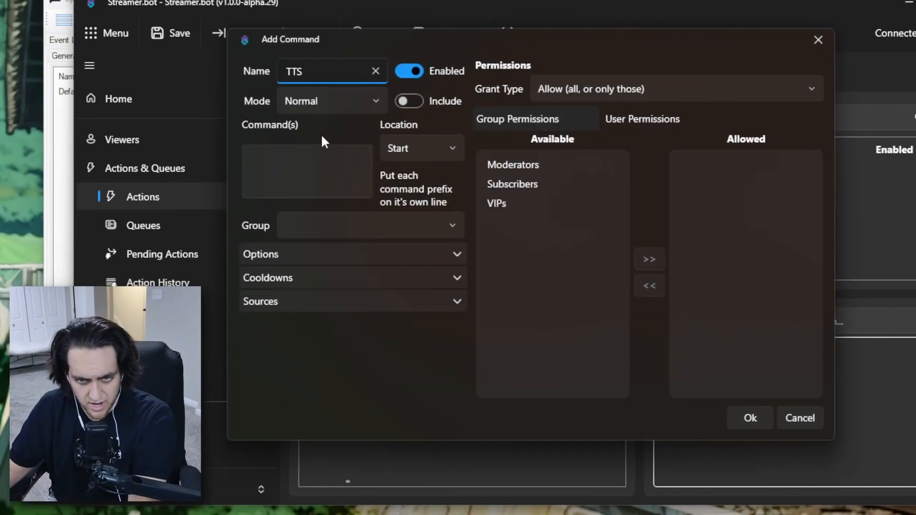
{"action": "left_click", "coordinate": [278, 164]}
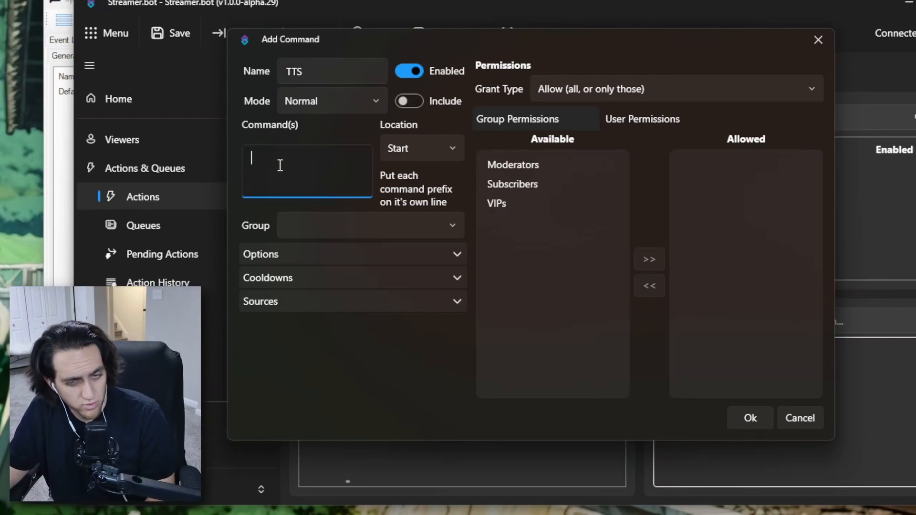
{"action": "type", "text": "!tts"}
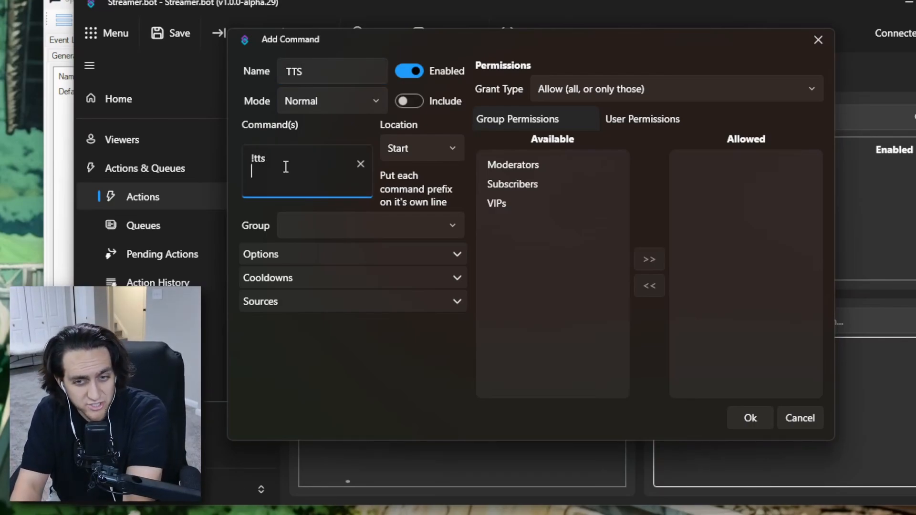
{"action": "key", "text": "Return"}
{"action": "type", "text": "!"}
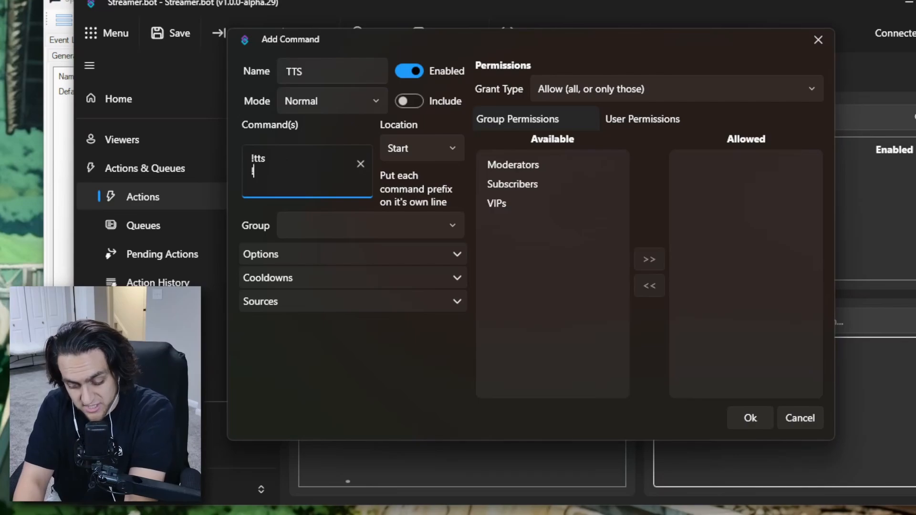
{"action": "type", "text": "say"}
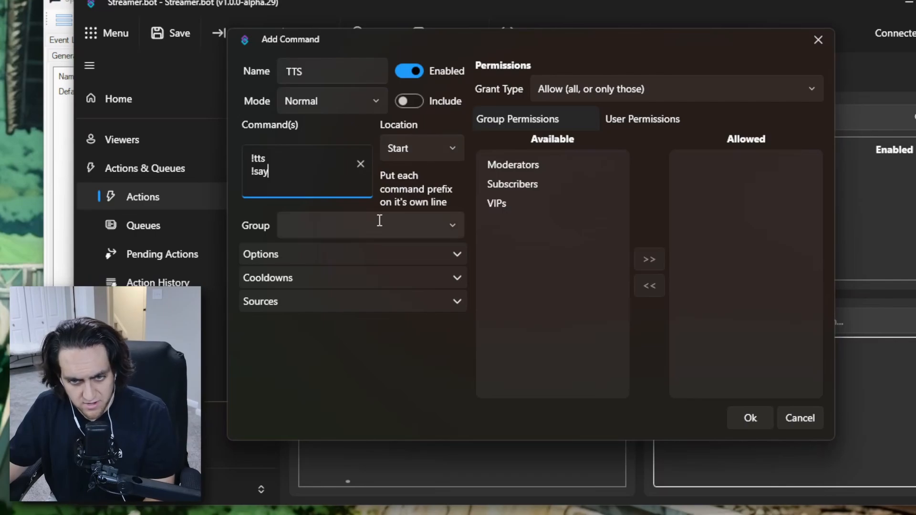
Enable YouTube Message as a source for the TTS command
{"action": "left_click", "coordinate": [443, 303]}
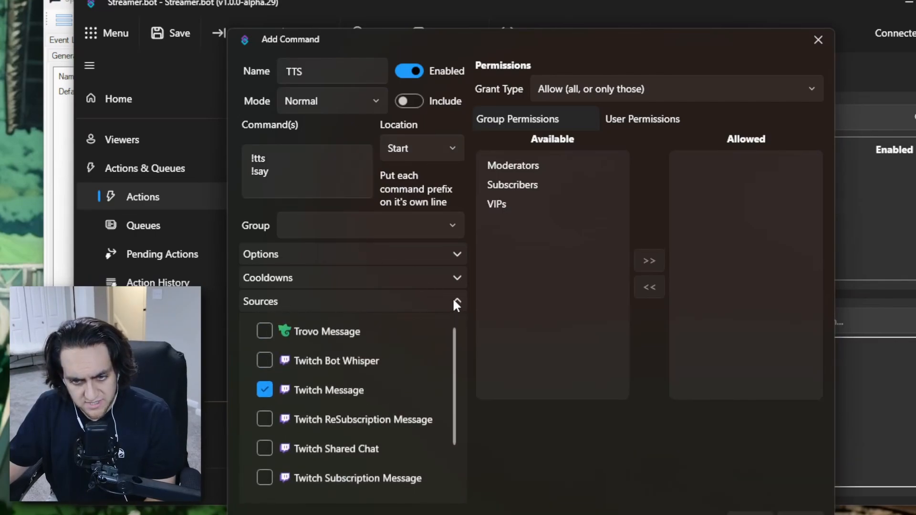
{"action": "scroll", "coordinate": [368, 368], "scroll_direction": "down", "scroll_amount": 1}
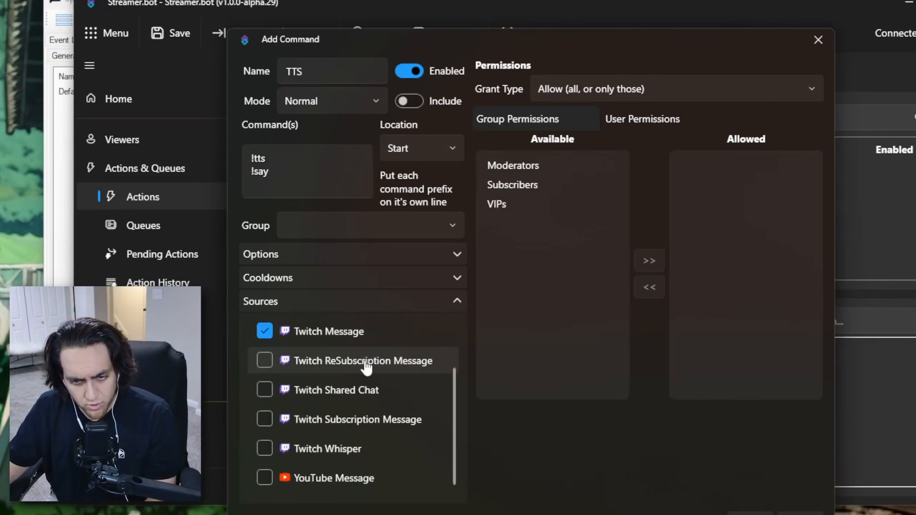
{"action": "left_click", "coordinate": [266, 480]}
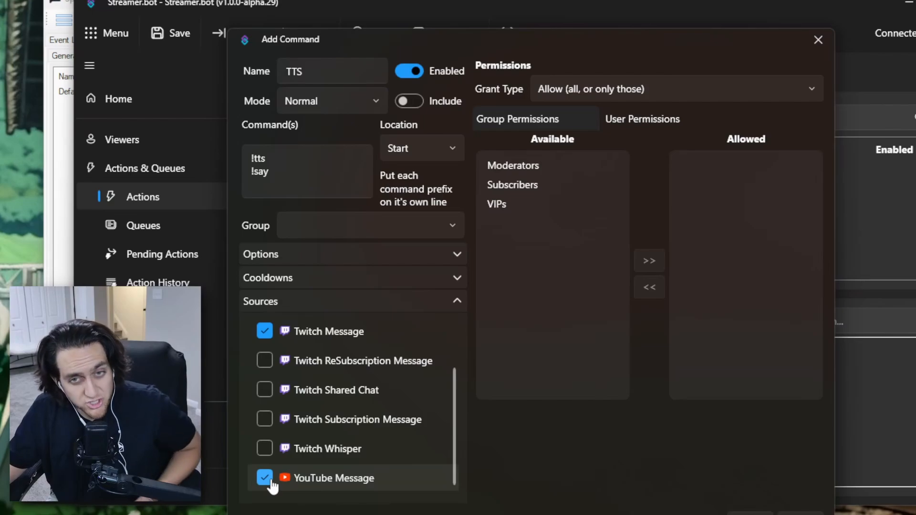
{"action": "scroll", "coordinate": [303, 420], "scroll_direction": "up", "scroll_amount": 1}
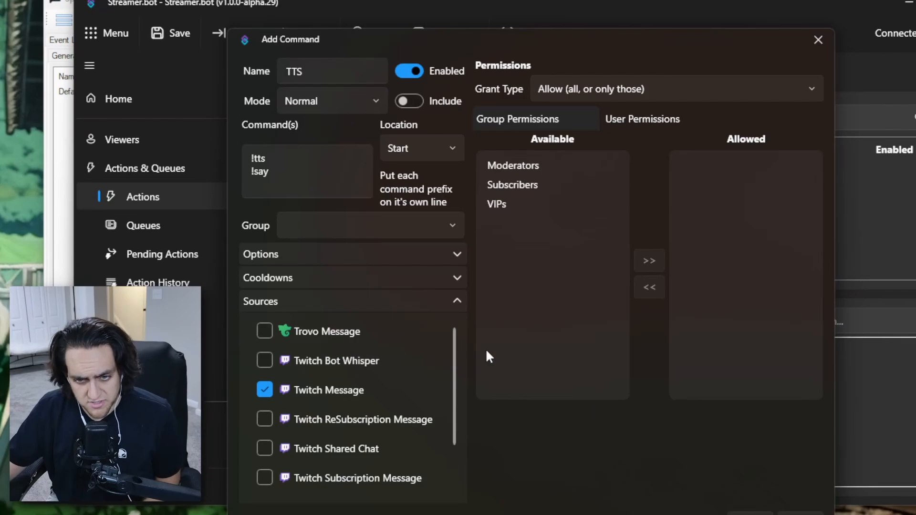
{"action": "left_click", "coordinate": [457, 302]}
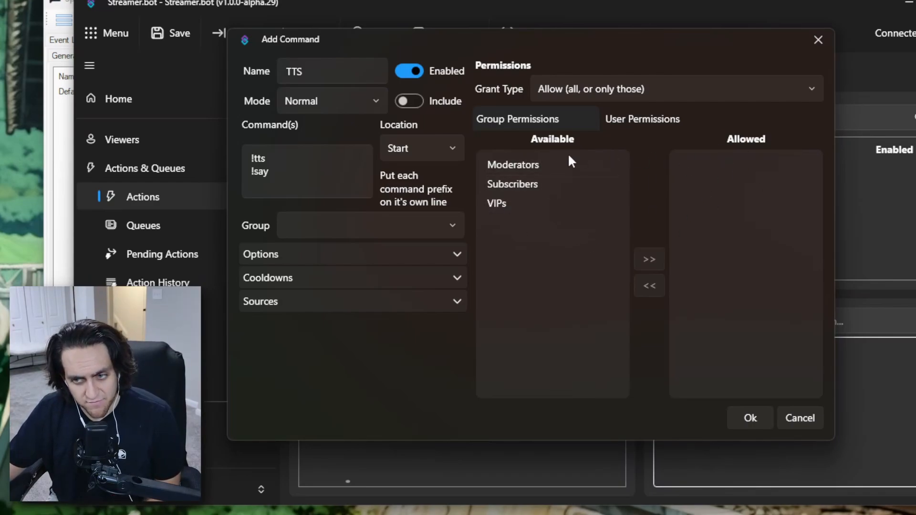
Add Moderators to the command's allowed groups, and return that group to the available ones
{"action": "left_click", "coordinate": [521, 165]}
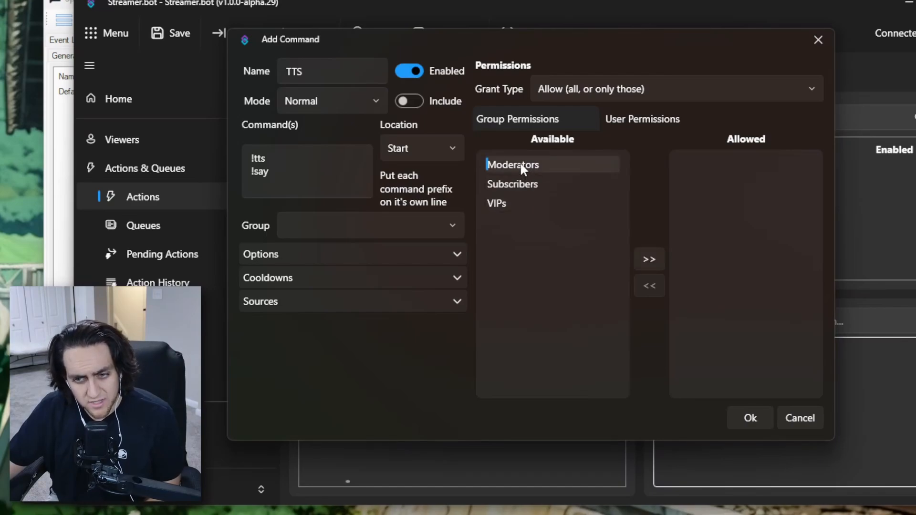
{"action": "left_click", "coordinate": [652, 260]}
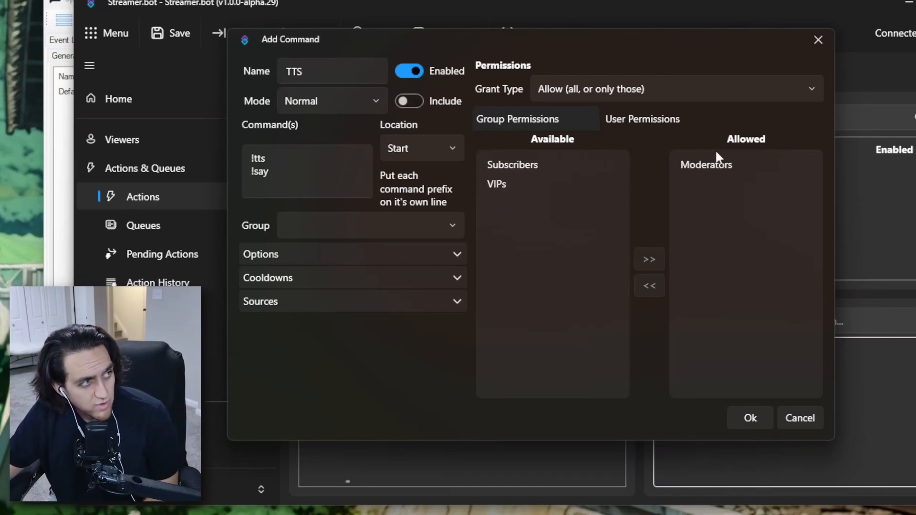
{"action": "left_click", "coordinate": [710, 168]}
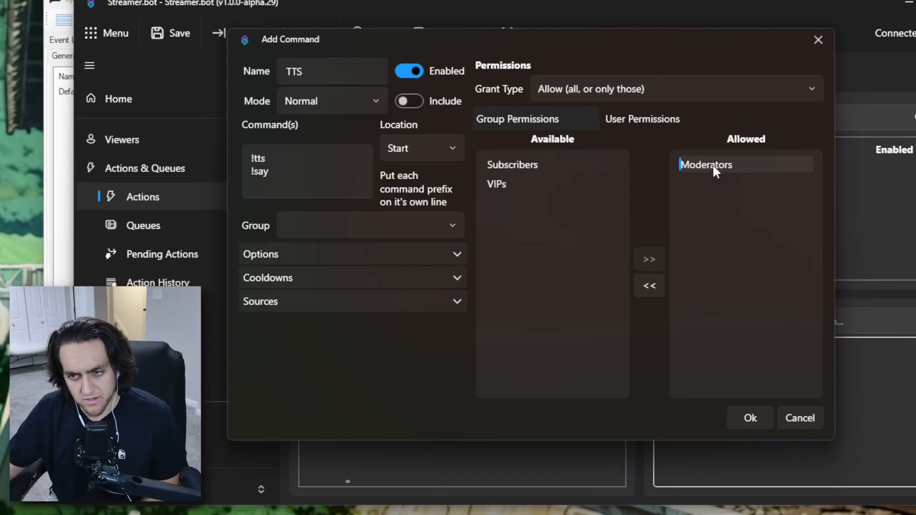
{"action": "left_click", "coordinate": [649, 288]}
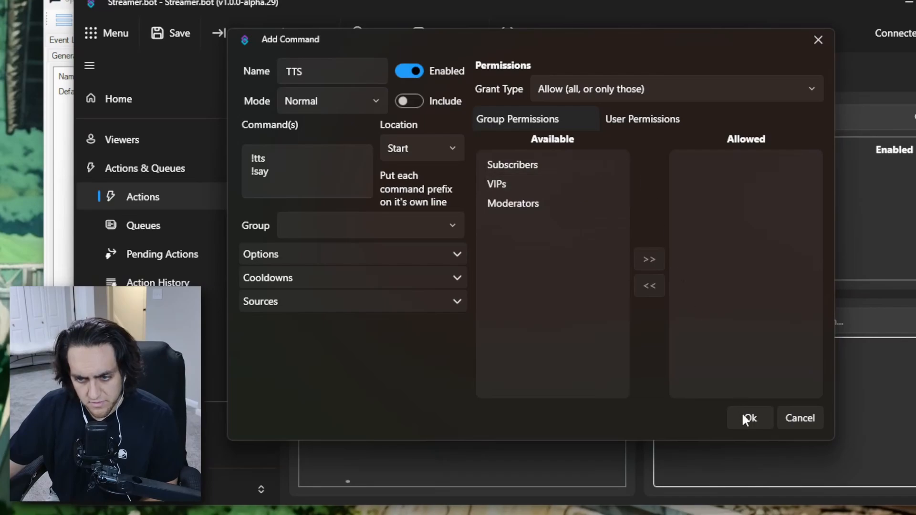
Save the new TTS command and add it as the trigger of the TTS Command action
{"action": "left_click", "coordinate": [759, 423]}
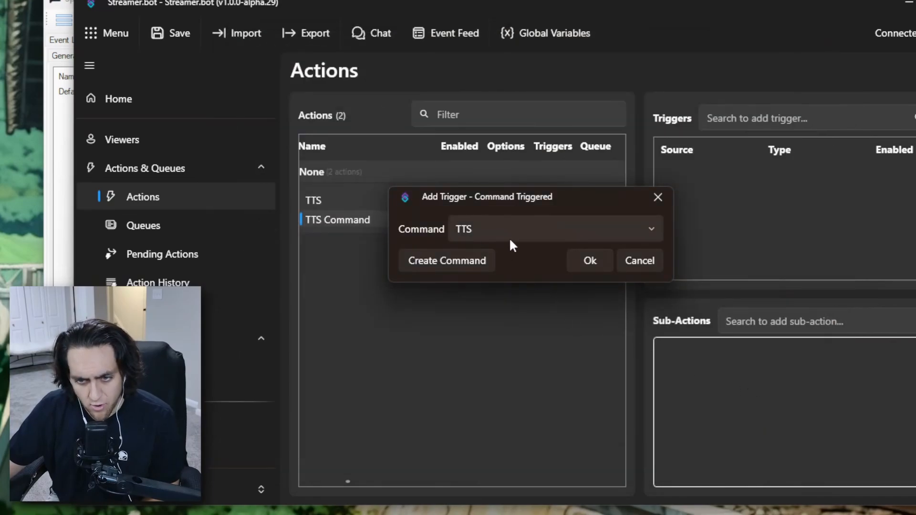
{"action": "left_click", "coordinate": [591, 261]}
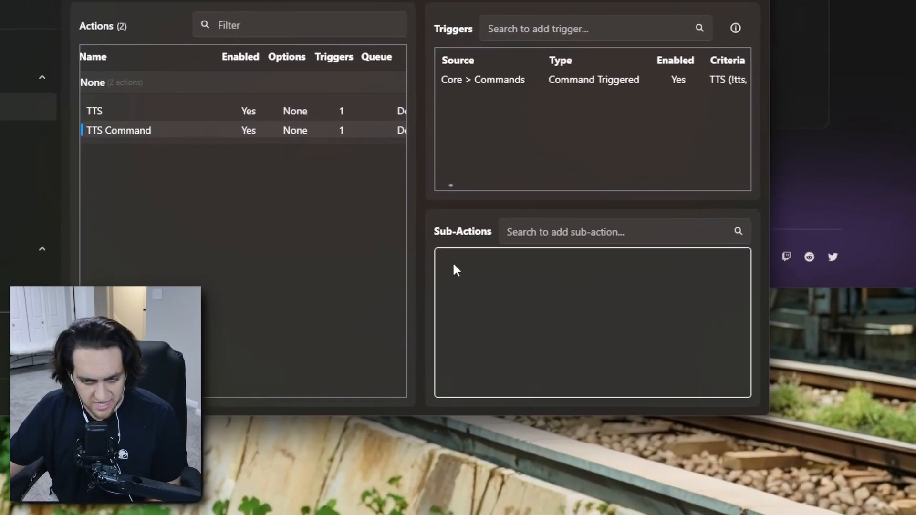
Start a Speaker.bot Speak sub-action for TTS Command with the voice alias Default
{"action": "right_click", "coordinate": [453, 265]}
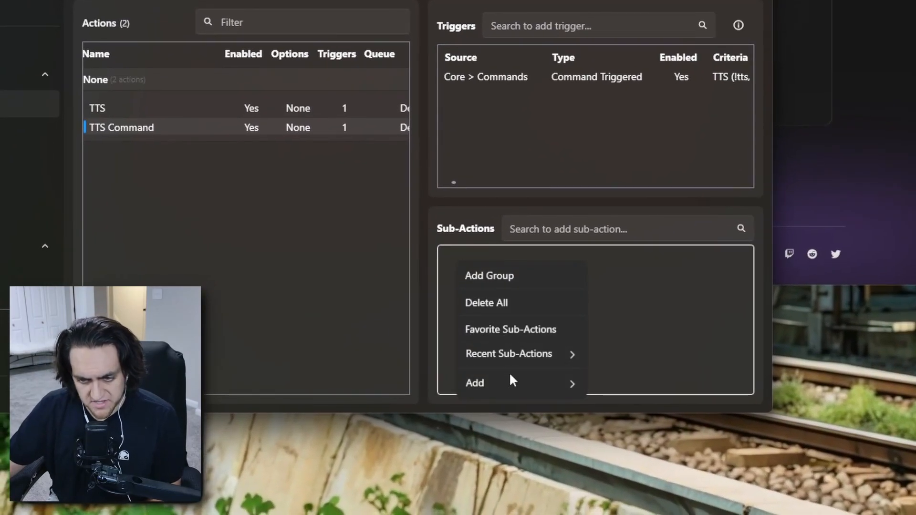
{"action": "mouse_move", "coordinate": [508, 385]}
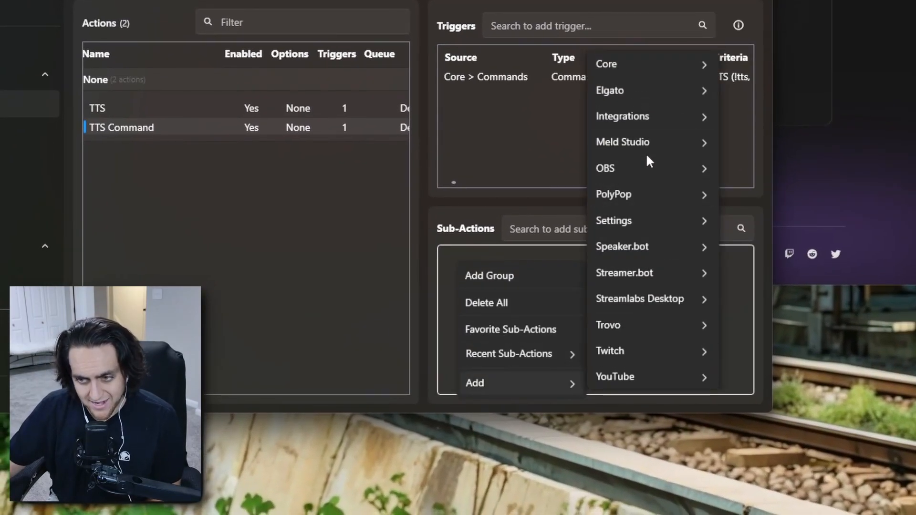
{"action": "mouse_move", "coordinate": [639, 245]}
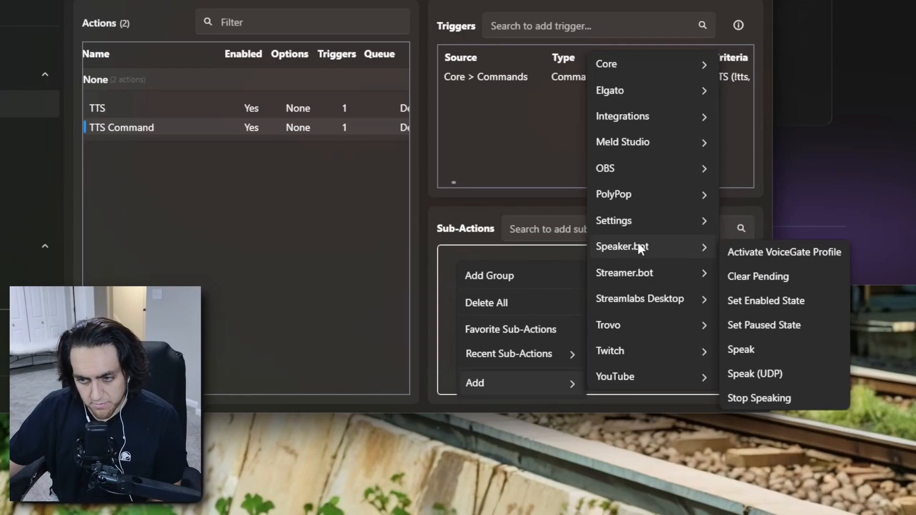
{"action": "left_click", "coordinate": [760, 359]}
{"action": "left_click", "coordinate": [275, 79]}
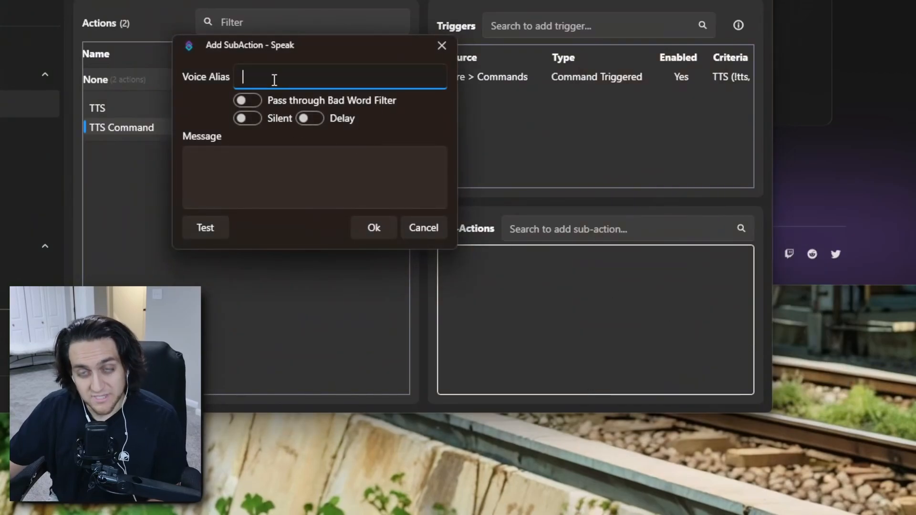
{"action": "type", "text": "Defaul"}
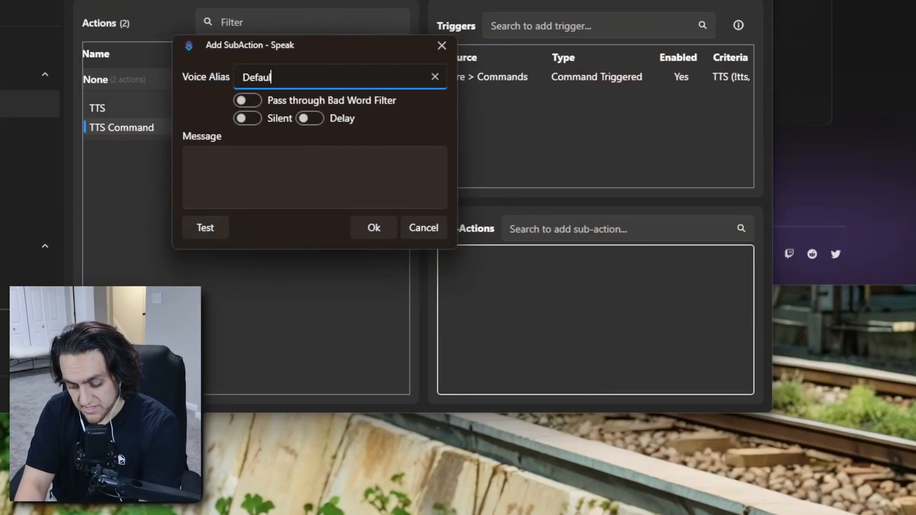
{"action": "type", "text": "t"}
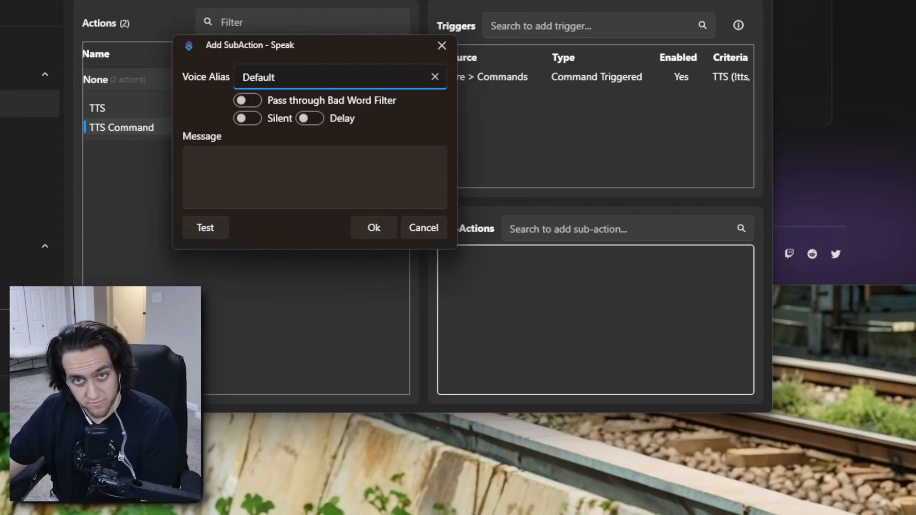
Set the Speak message to %rawInput% and add the sub-action
{"action": "left_click", "coordinate": [236, 168]}
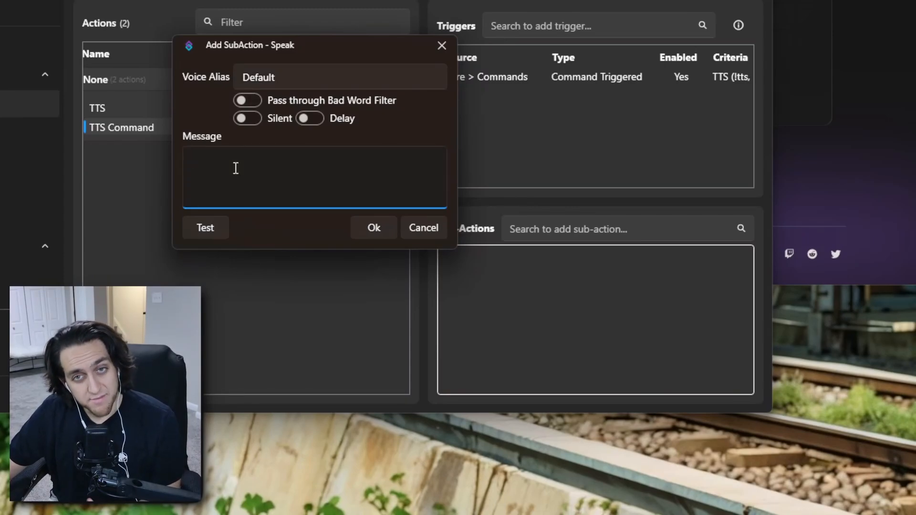
{"action": "type", "text": "%"}
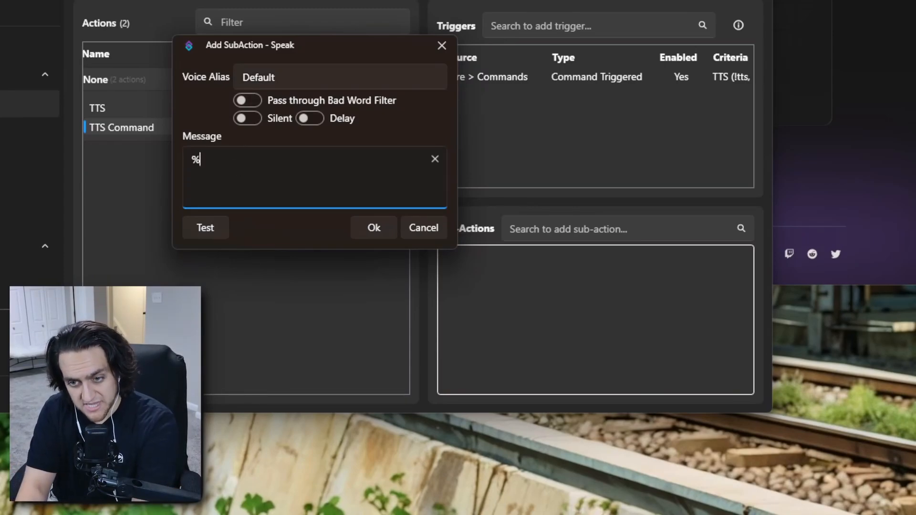
{"action": "type", "text": "rawInput"}
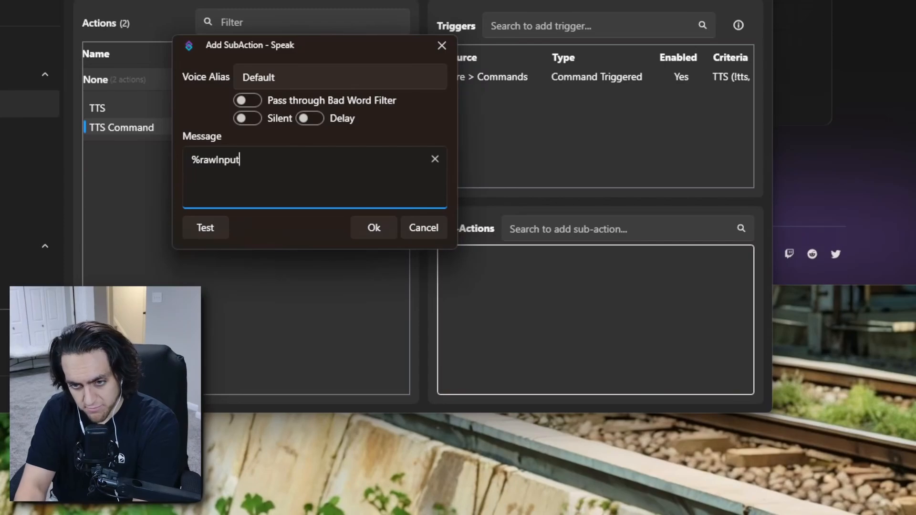
{"action": "type", "text": "%"}
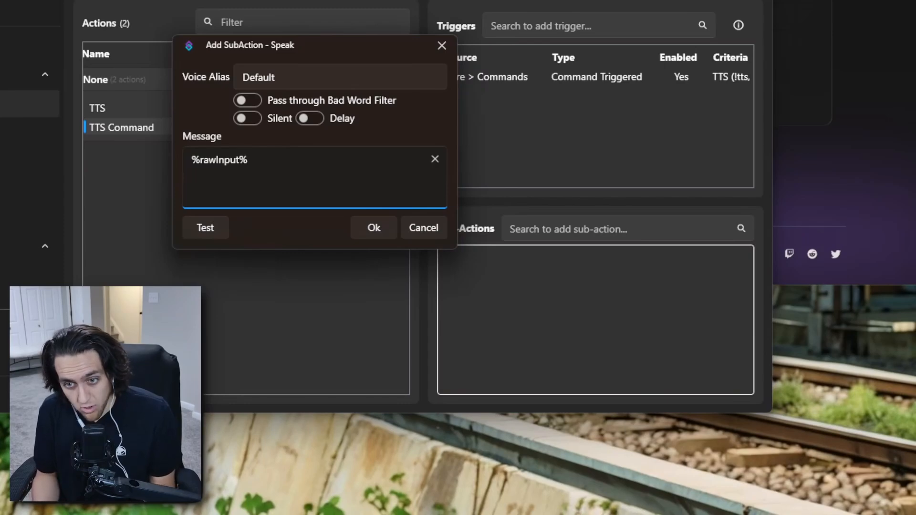
{"action": "left_click_drag", "start_coordinate": [247, 160], "coordinate": [212, 167]}
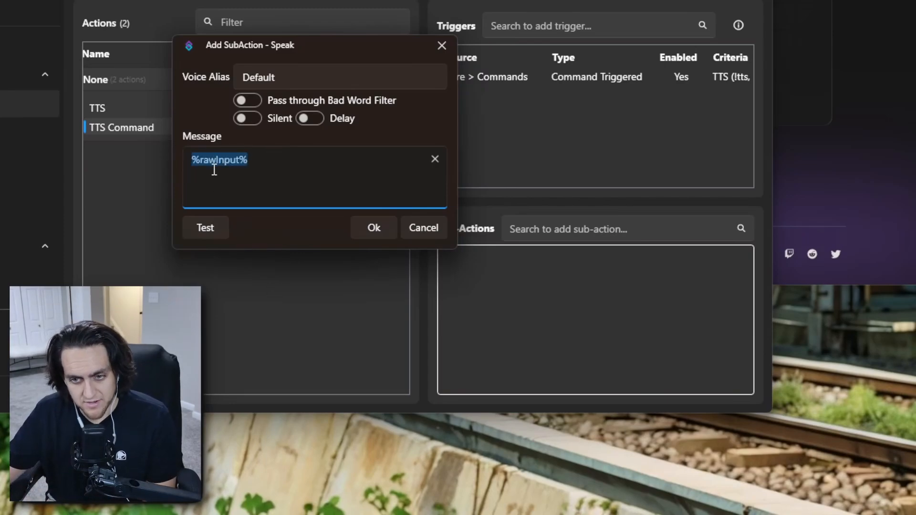
{"action": "left_click", "coordinate": [372, 226]}
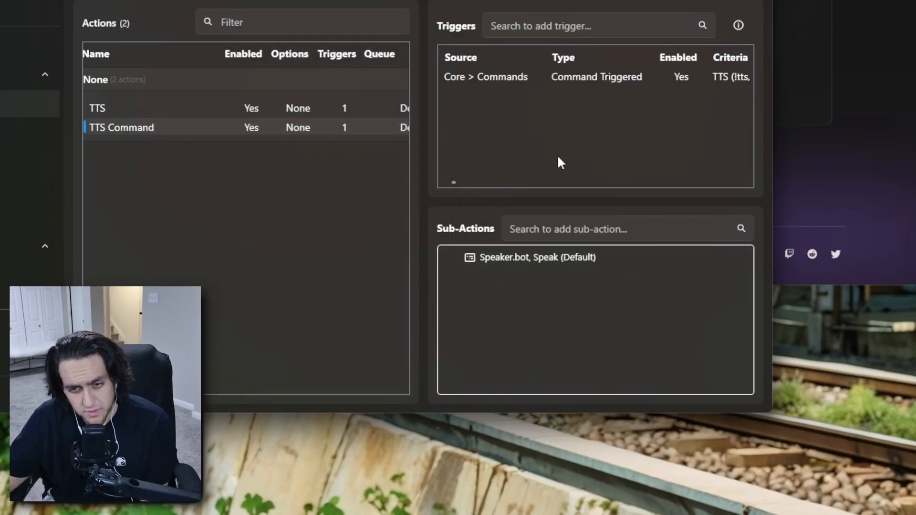
Add a Twitch Chat Message trigger to the TTS action alongside its YouTube message trigger
{"action": "left_click", "coordinate": [124, 110]}
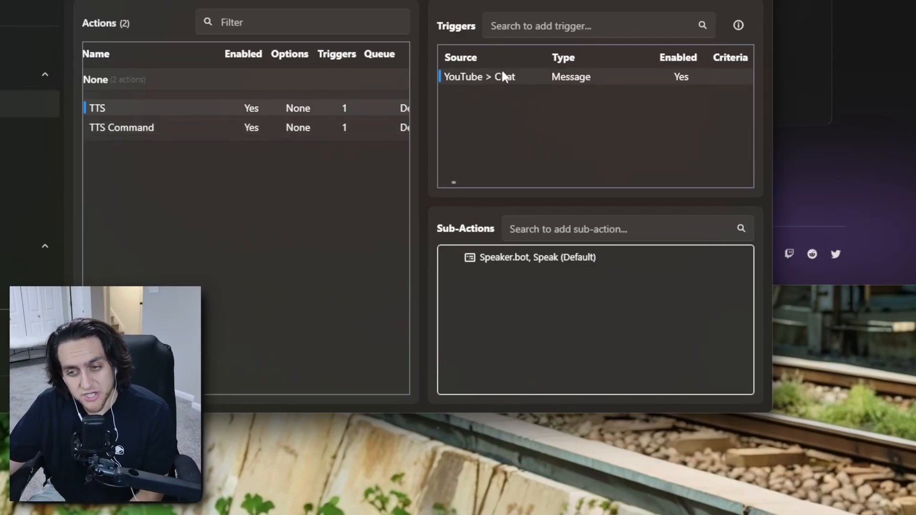
{"action": "right_click", "coordinate": [451, 102]}
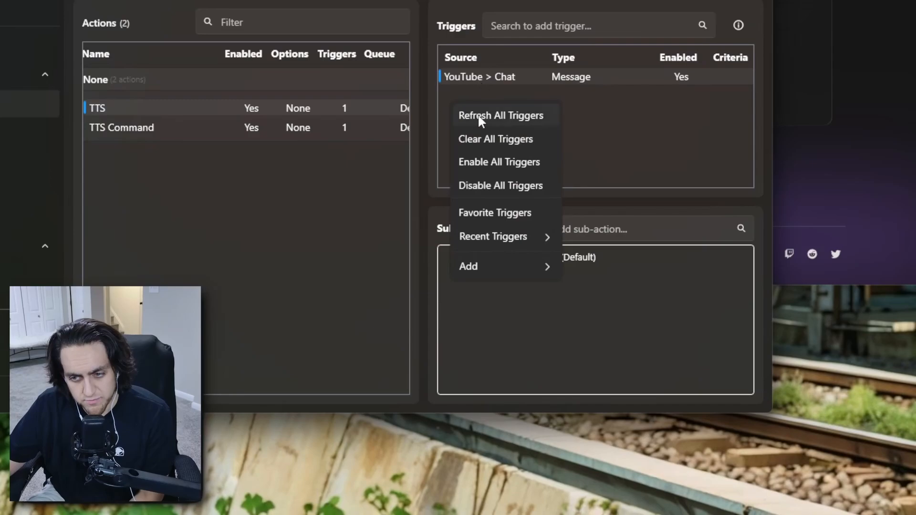
{"action": "mouse_move", "coordinate": [502, 267]}
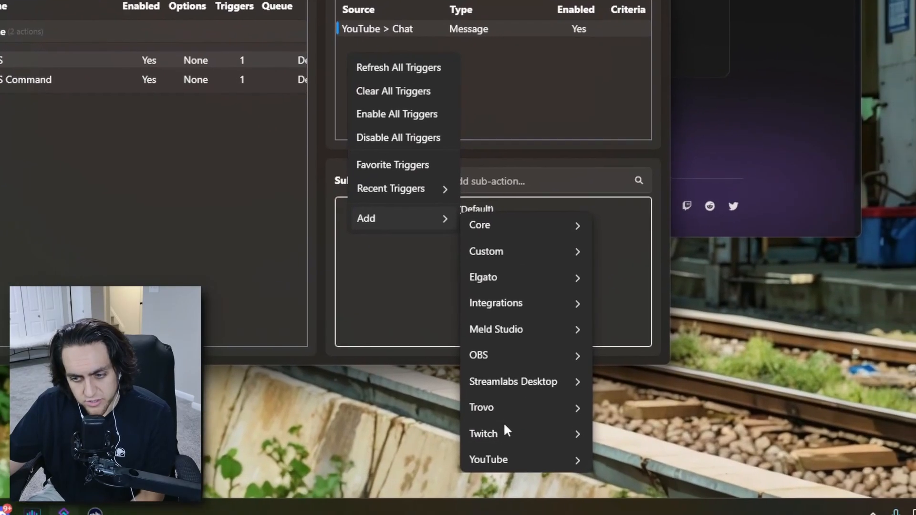
{"action": "mouse_move", "coordinate": [506, 432]}
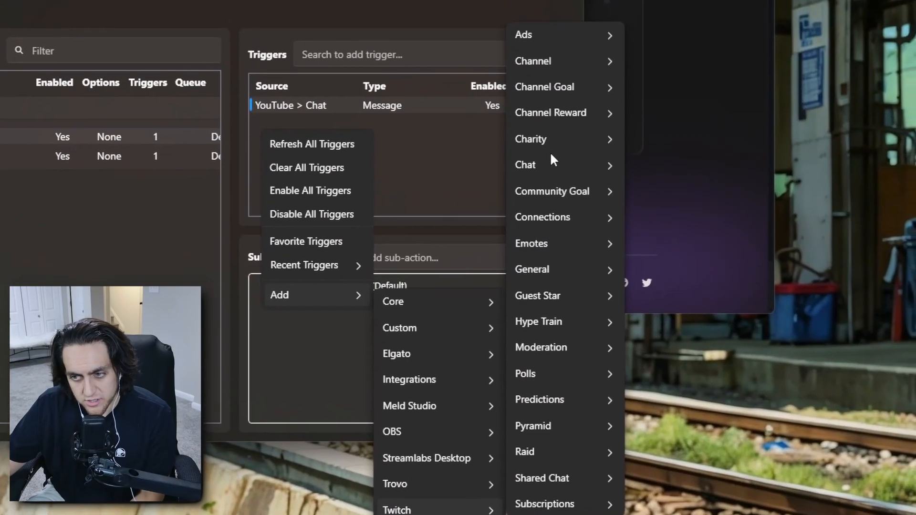
{"action": "mouse_move", "coordinate": [635, 91]}
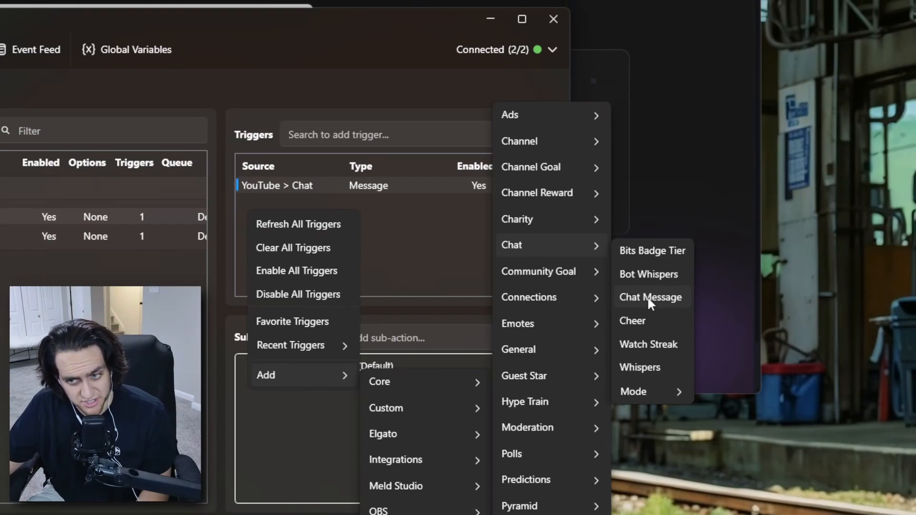
{"action": "left_click", "coordinate": [648, 299]}
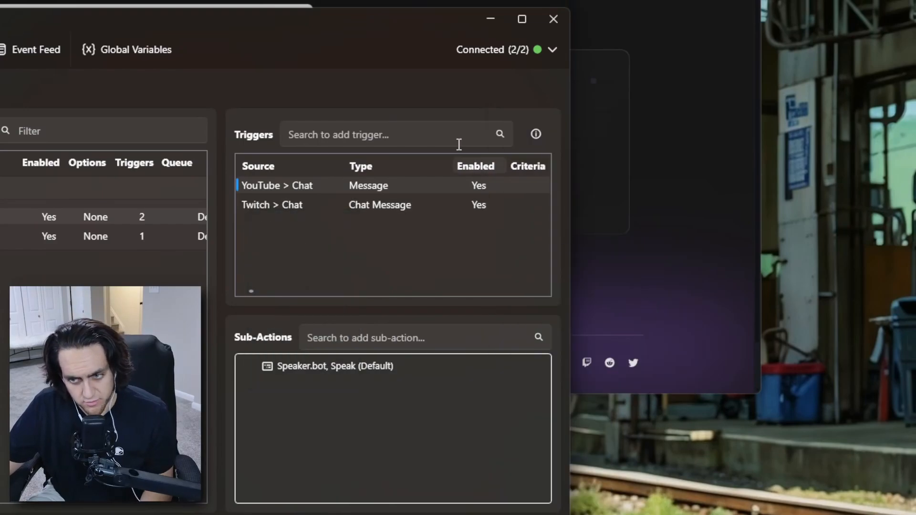
{"action": "left_click", "coordinate": [351, 211]}
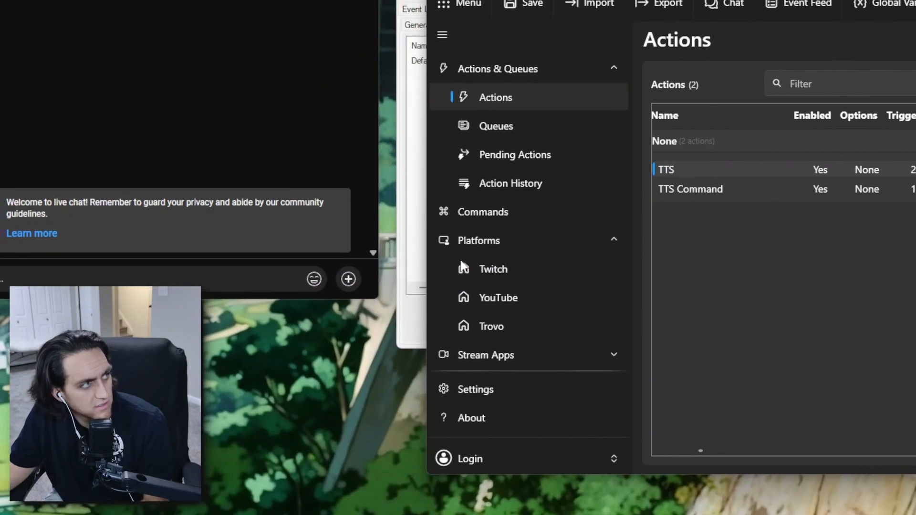
Turn on monitoring for the unlisted "Just test" broadcast among the YouTube broadcasts
{"action": "left_click", "coordinate": [512, 308]}
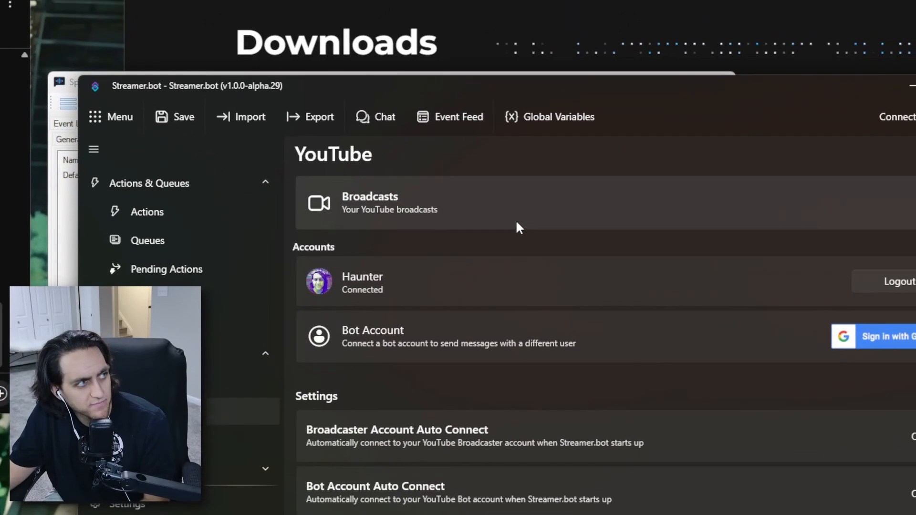
{"action": "left_click", "coordinate": [519, 226]}
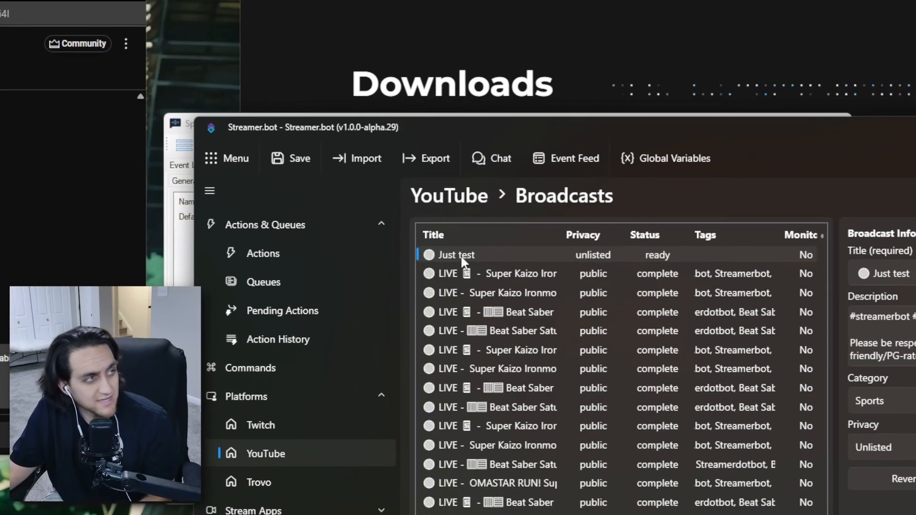
{"action": "right_click", "coordinate": [461, 257]}
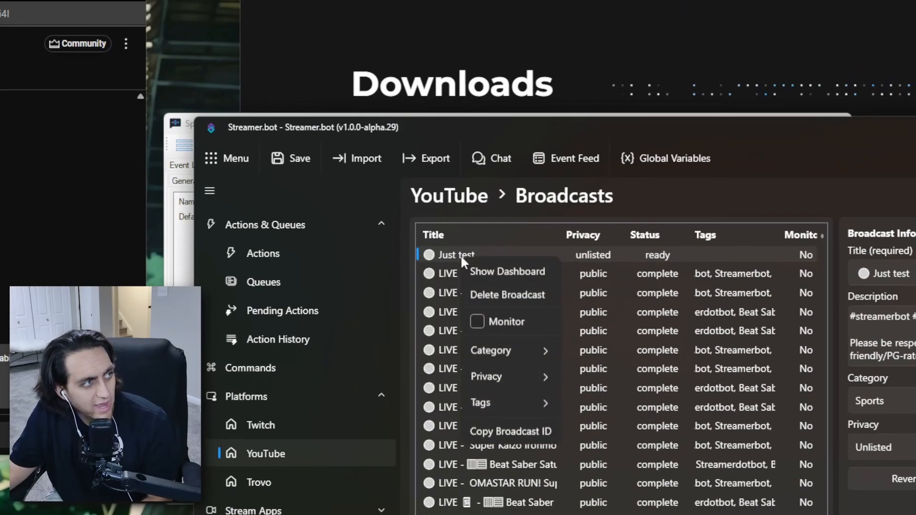
{"action": "left_click", "coordinate": [487, 322]}
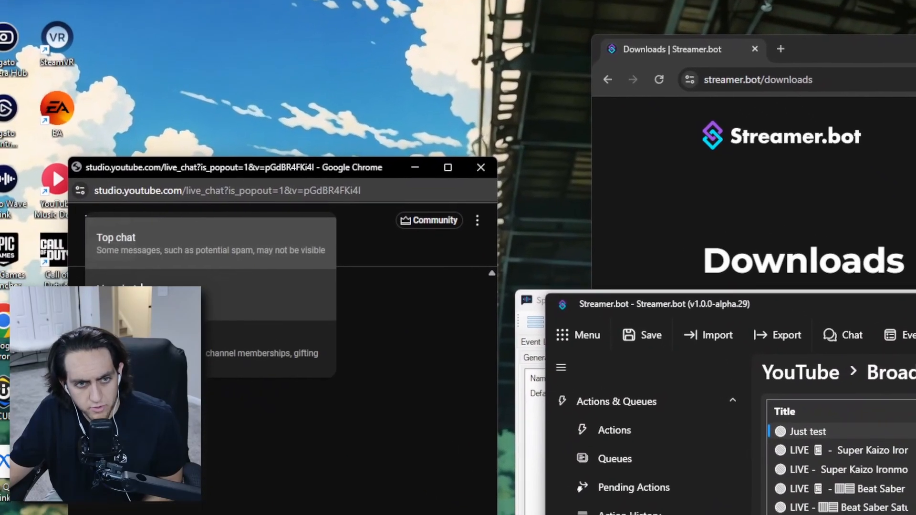
In the YouTube chat pop-out, switch to the Live chat view and send the messages "hello video" and "This is a test"
{"action": "left_click", "coordinate": [137, 292]}
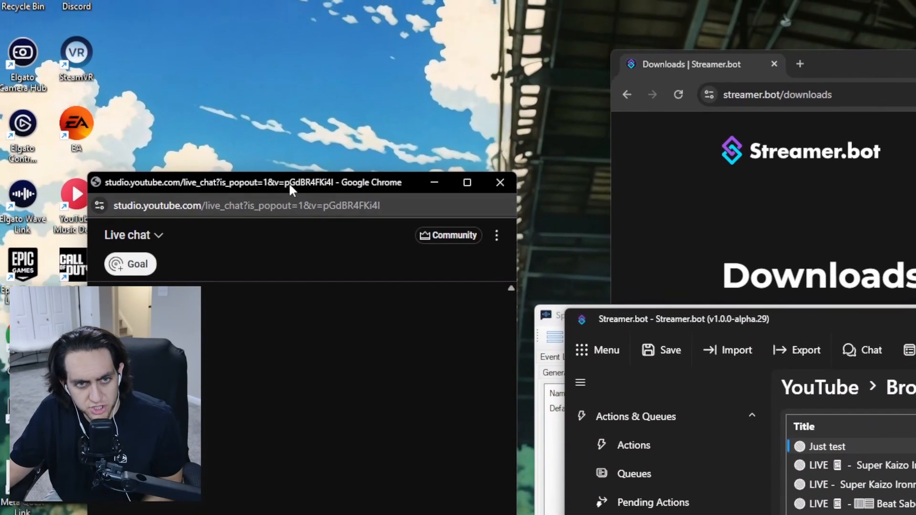
{"action": "left_click_drag", "start_coordinate": [264, 170], "coordinate": [614, 213]}
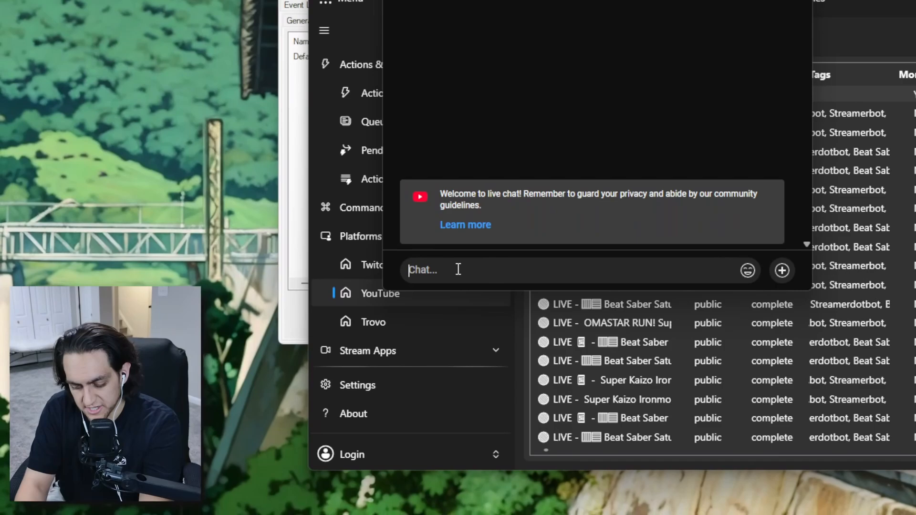
{"action": "left_click", "coordinate": [456, 286]}
{"action": "type", "text": "hel"}
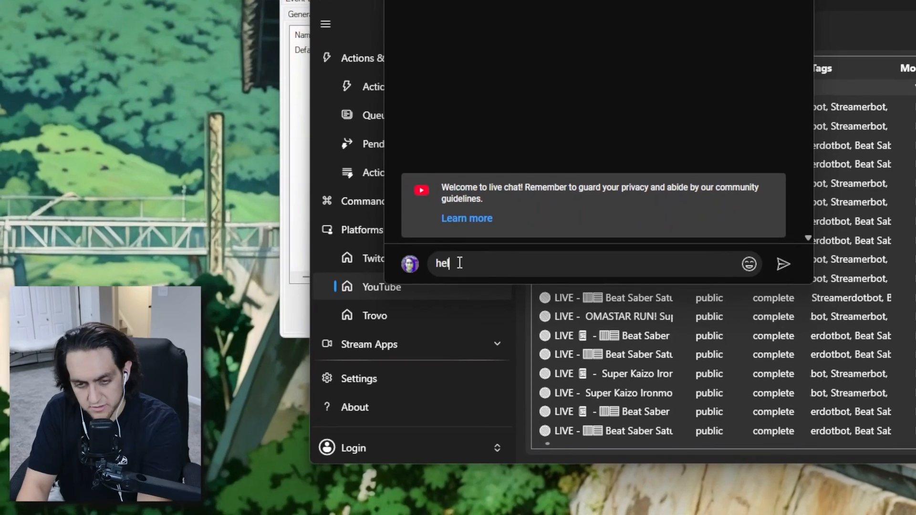
{"action": "type", "text": "lo video"}
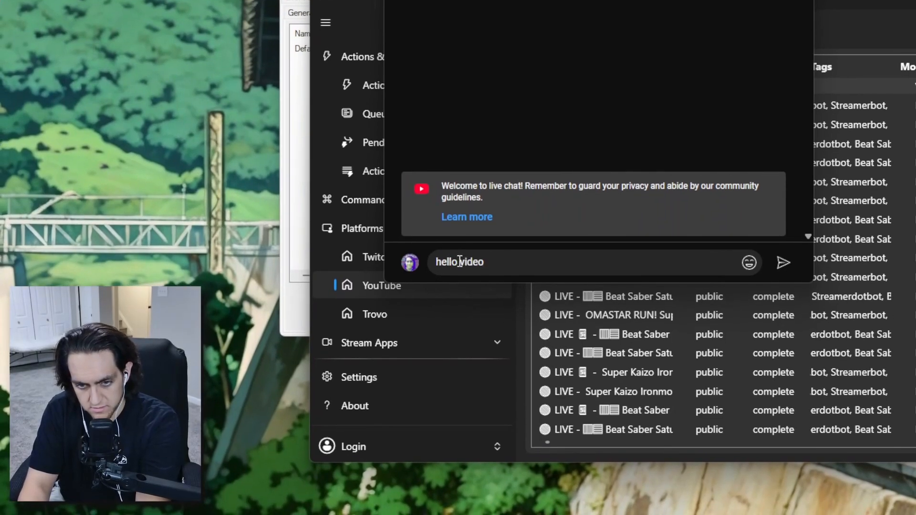
{"action": "key", "text": "Return"}
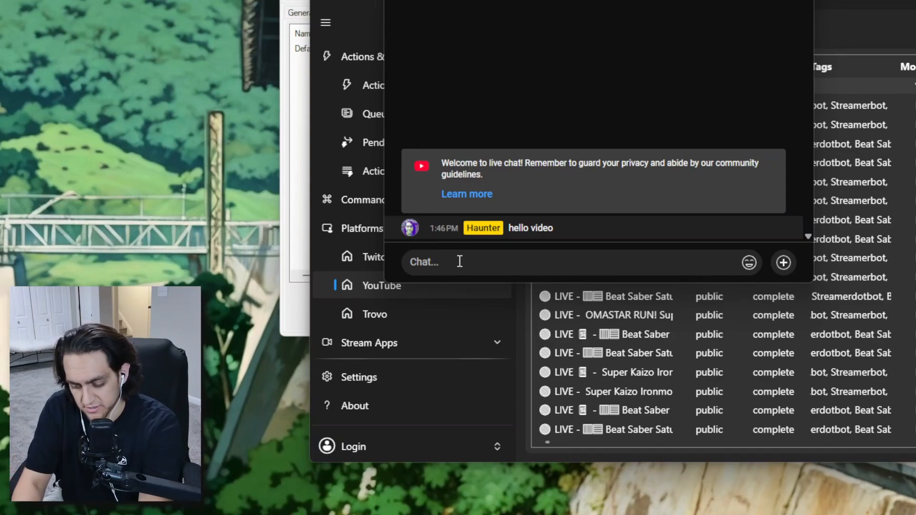
{"action": "type", "text": "This is a test"}
{"action": "key", "text": "Return"}
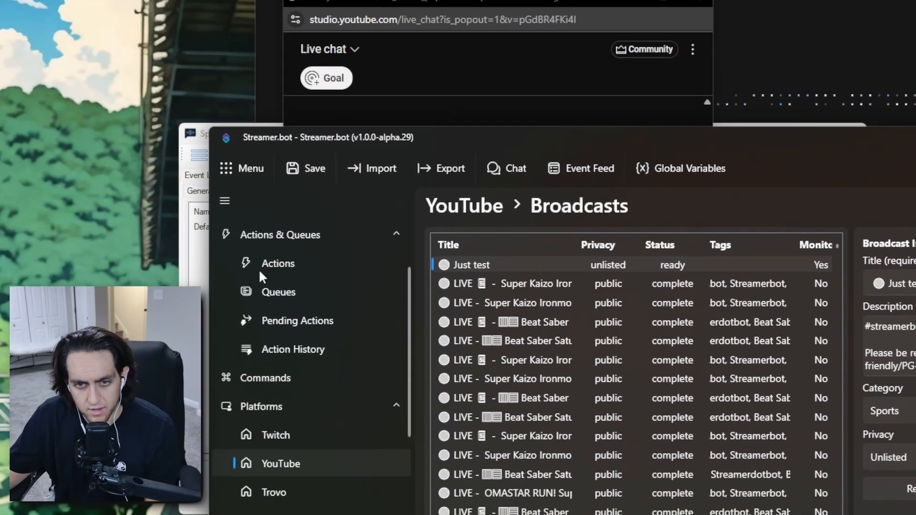
Return to the Streamer.bot actions and disable the TTS action
{"action": "left_click", "coordinate": [48, 270]}
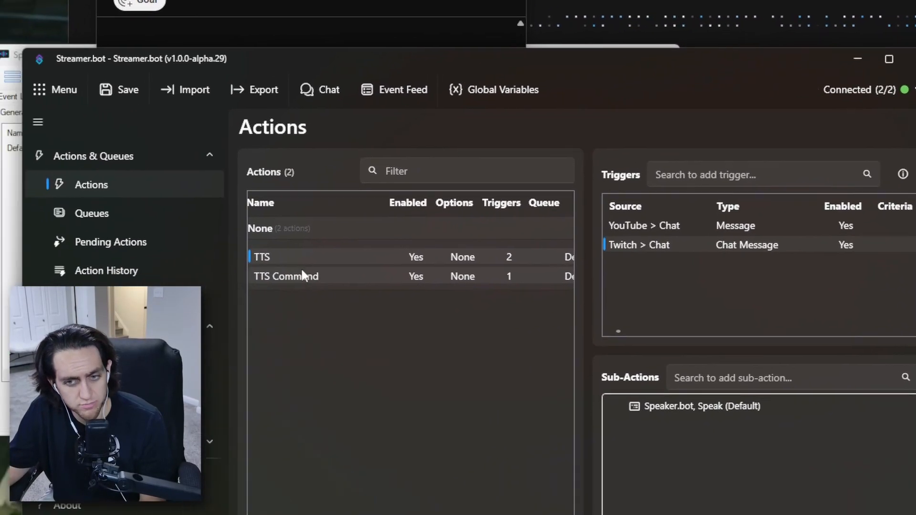
{"action": "right_click", "coordinate": [285, 274]}
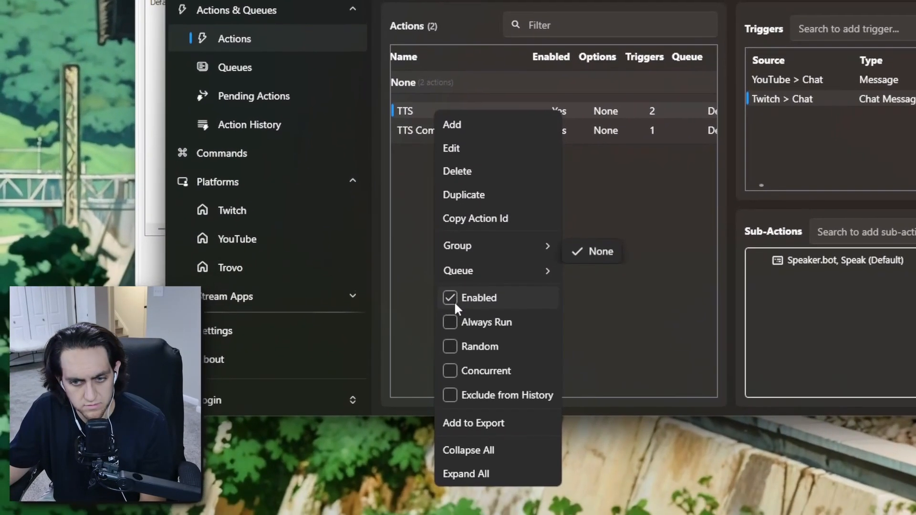
{"action": "left_click", "coordinate": [454, 299]}
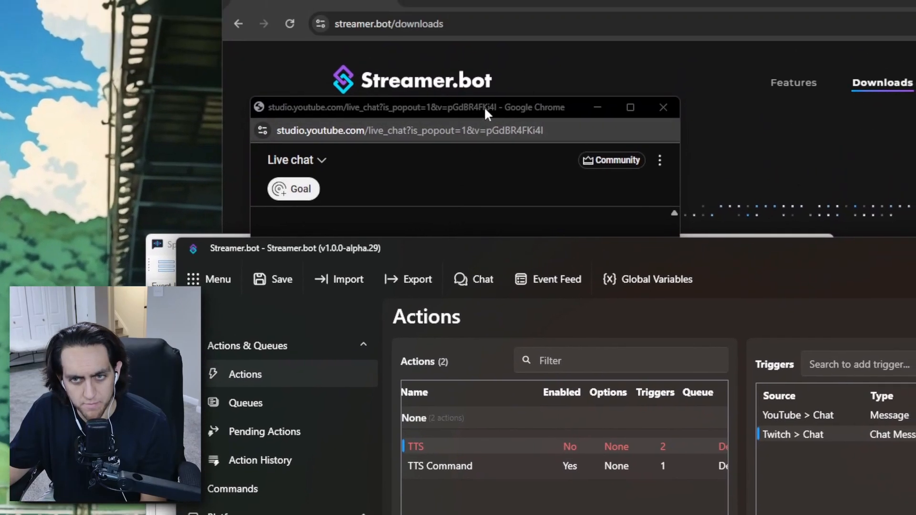
Switch back to the YouTube chat pop-out and send the plain message "hello again"
{"action": "left_click", "coordinate": [483, 107]}
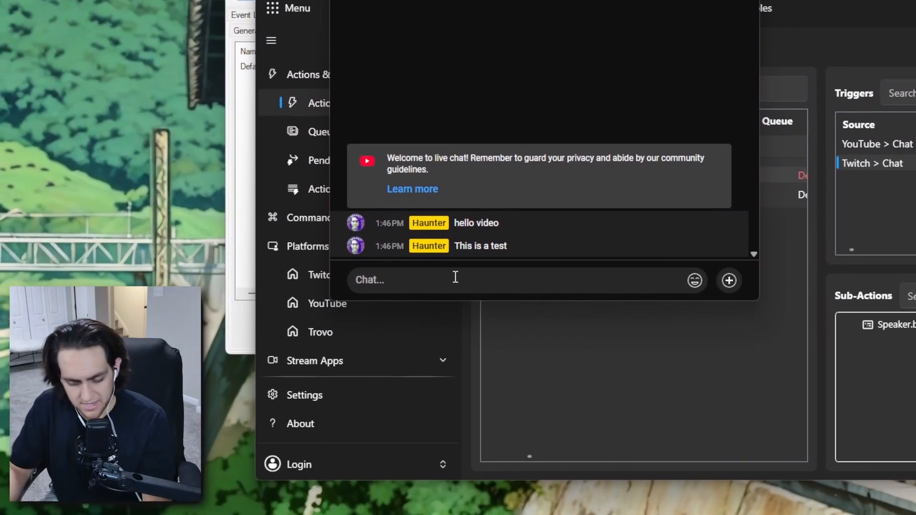
{"action": "left_click", "coordinate": [455, 278]}
{"action": "type", "text": "hello agin"}
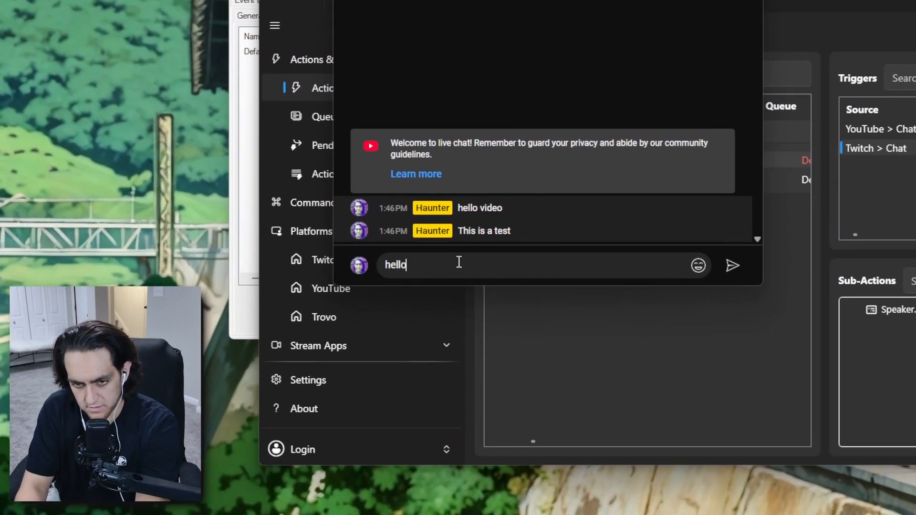
{"action": "key", "text": "BackSpace"}
{"action": "key", "text": "BackSpace"}
{"action": "type", "text": "ain"}
{"action": "key", "text": "Return"}
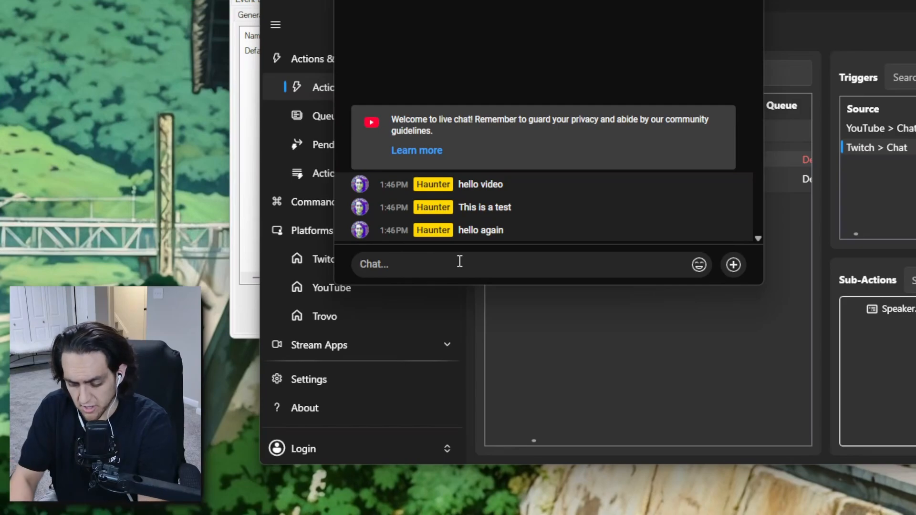
Test the command in the live chat by sending "!tts hello this is from the command"
{"action": "left_click", "coordinate": [459, 261]}
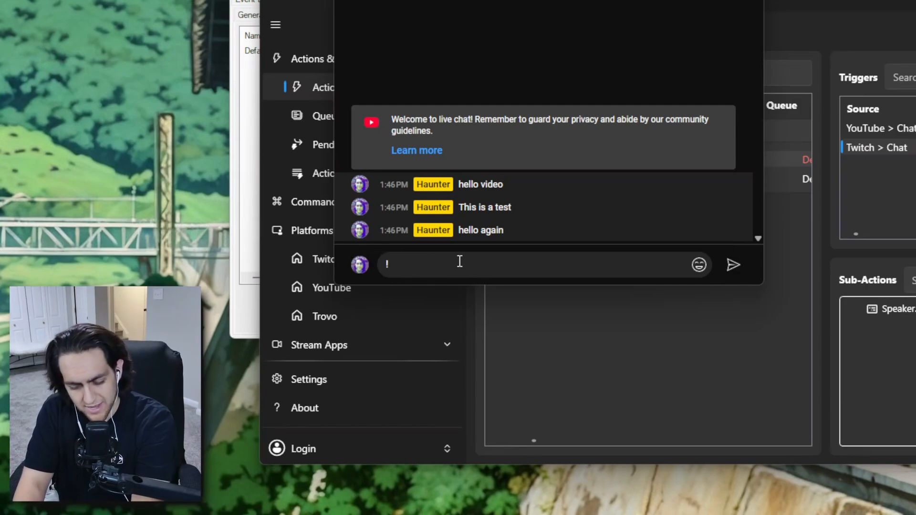
{"action": "type", "text": "!tts"}
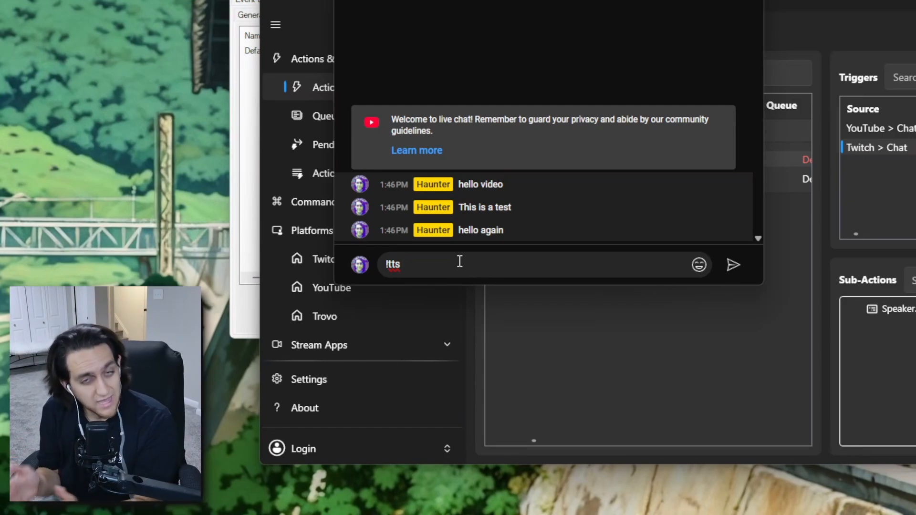
{"action": "type", "text": "hello t"}
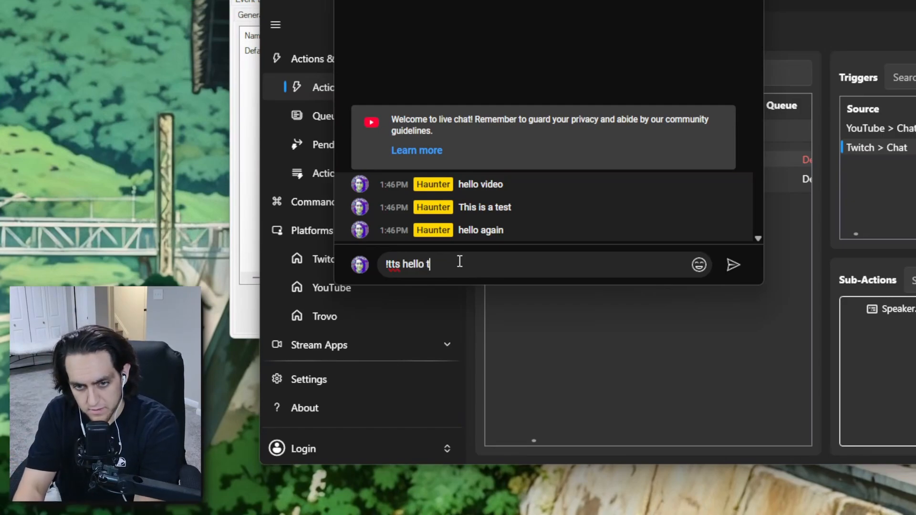
{"action": "type", "text": "his is trom the command"}
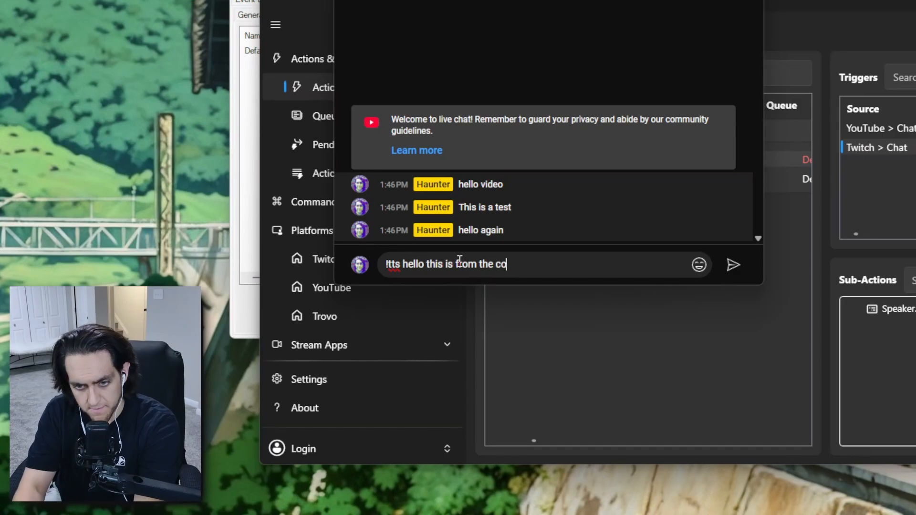
{"action": "key", "text": "Return"}
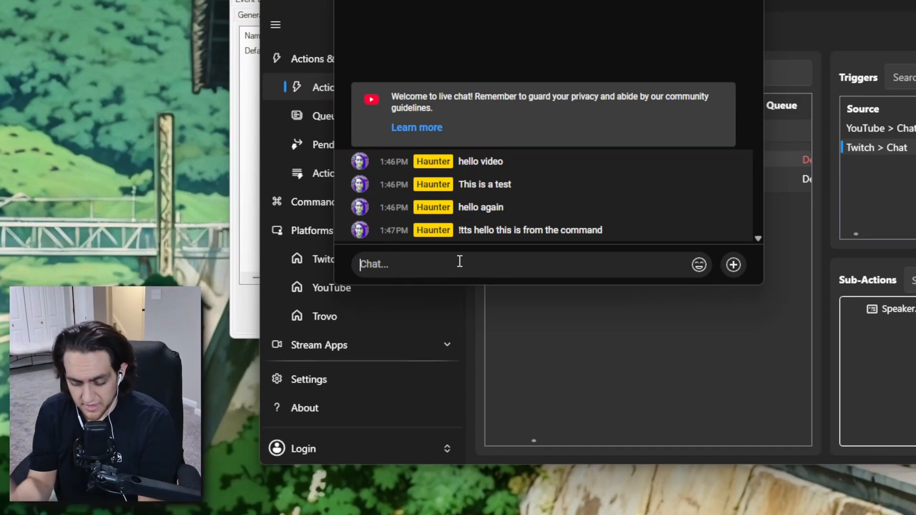
Send a second command message in the live chat reading "!tts type whatever you want to say"
{"action": "type", "text": "!"}
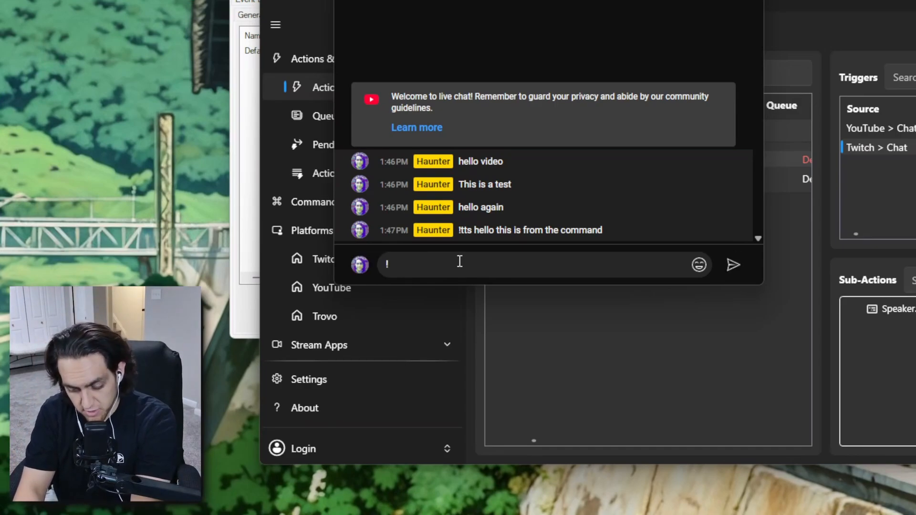
{"action": "type", "text": "tts"}
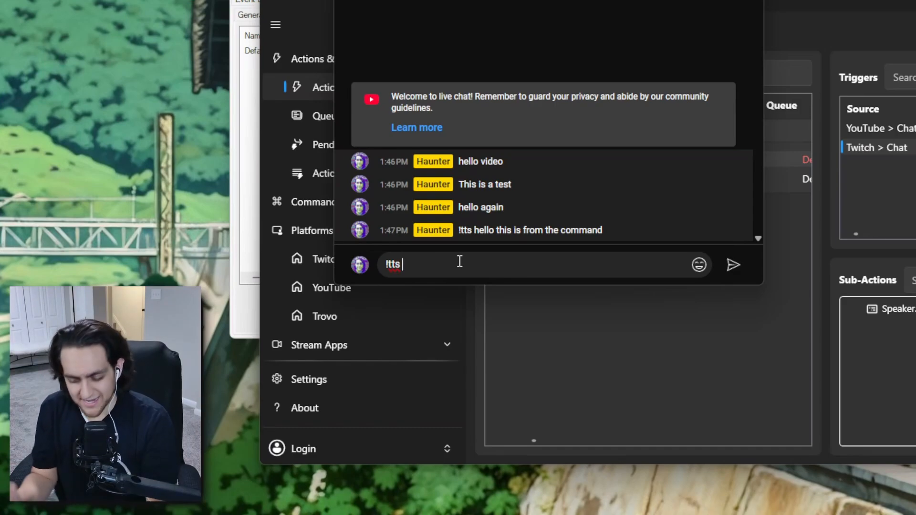
{"action": "type", "text": " type whatever"}
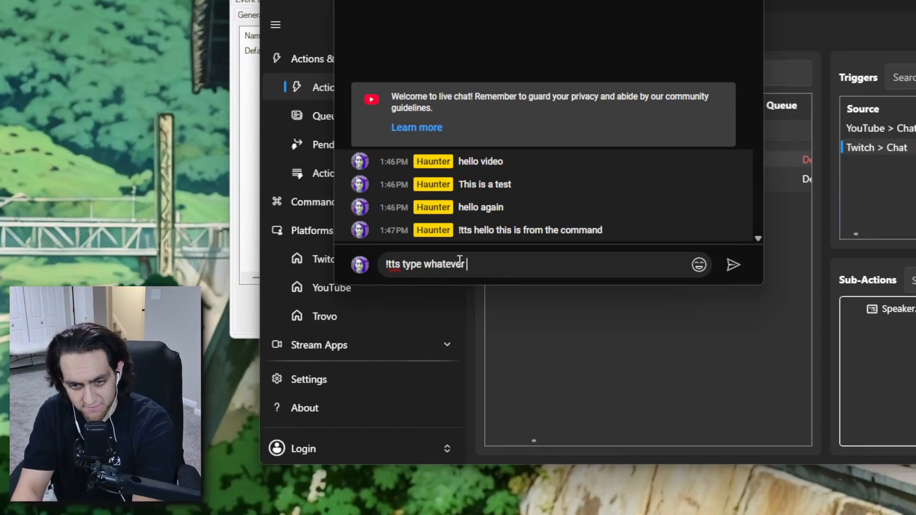
{"action": "type", "text": " you want to sa"}
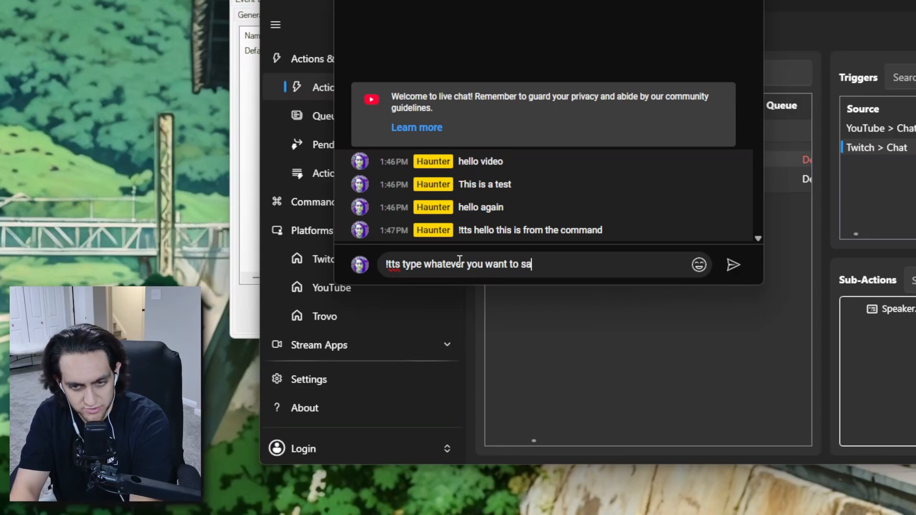
{"action": "type", "text": "y"}
{"action": "key", "text": "Return"}
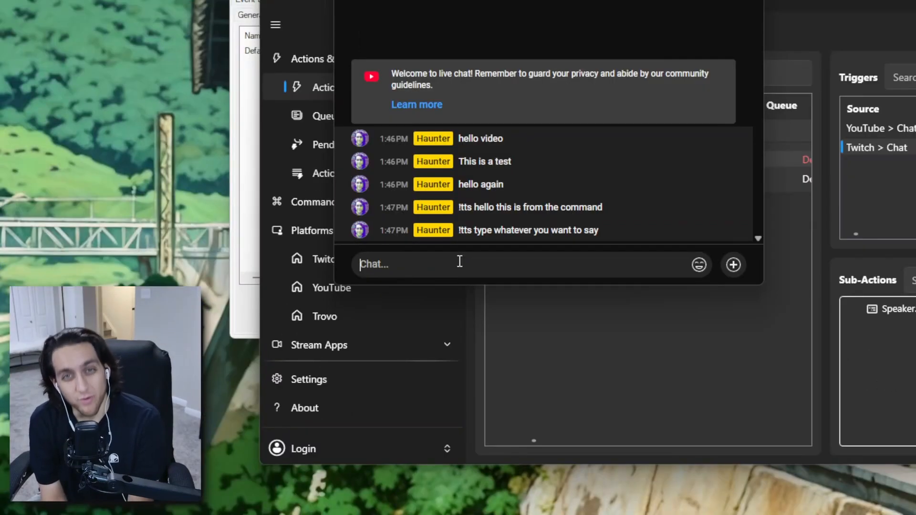
{"action": "left_click", "coordinate": [460, 261]}
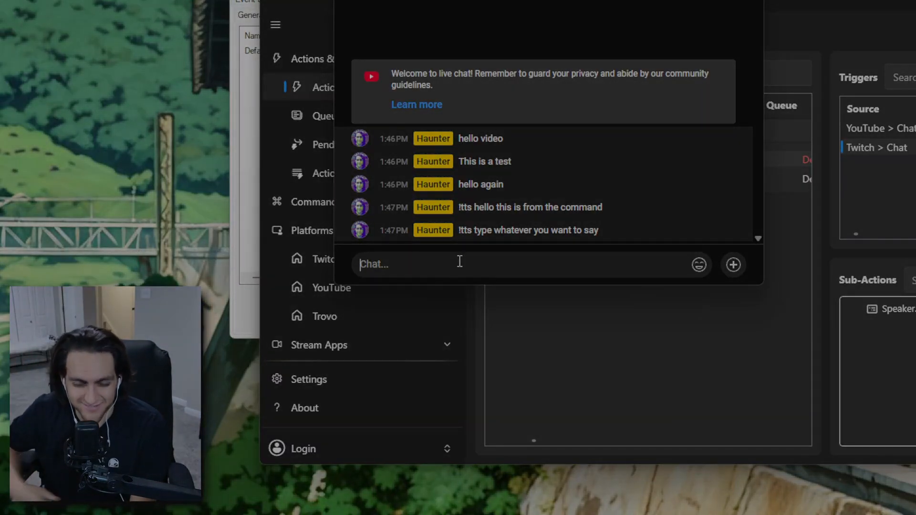